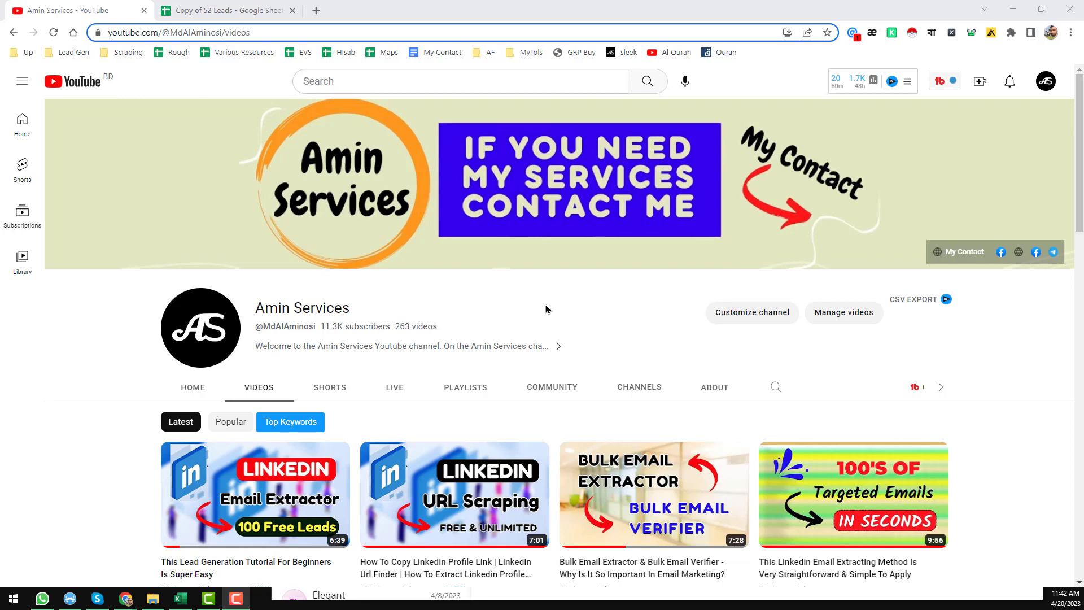
# Scroll through the YouTube channel's videos, then return to the Copy of 52 Leads spreadsheet.
pyautogui.click(257, 8)
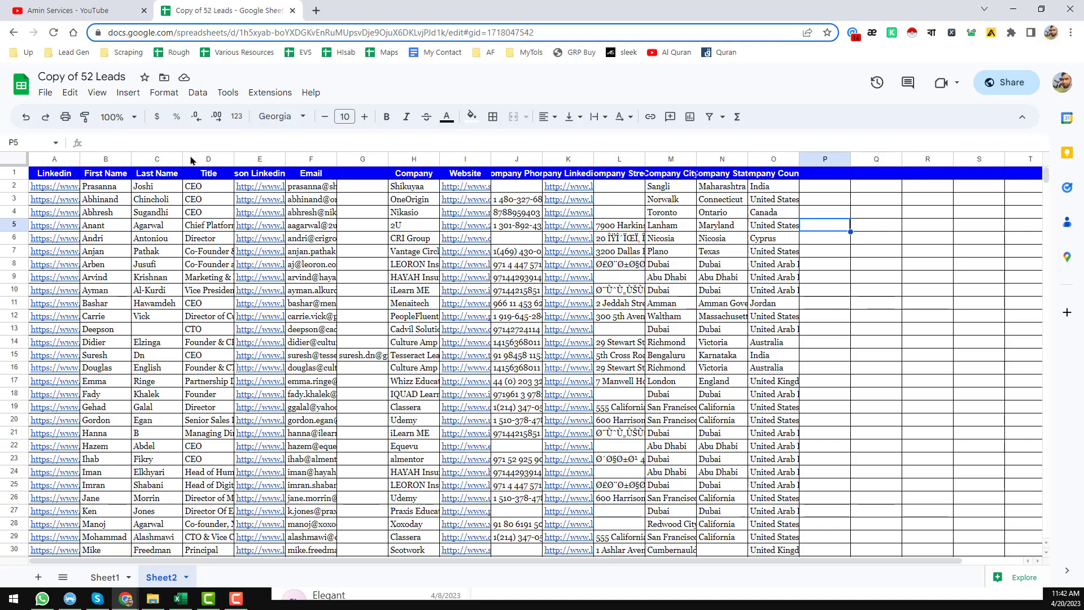
pyautogui.click(111, 14)
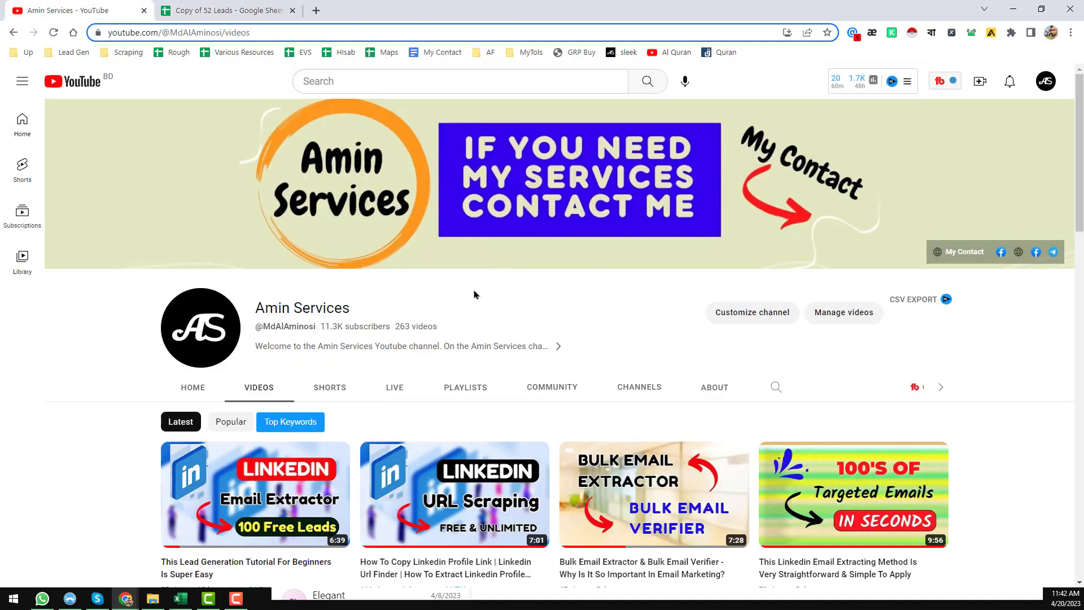
pyautogui.scroll(-2, 476, 348)
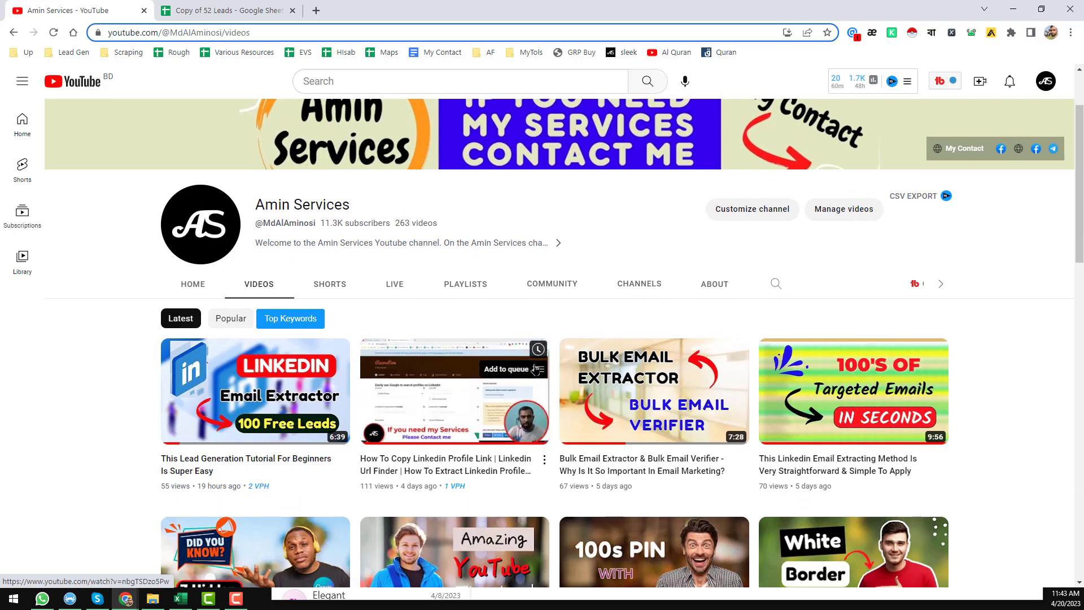
pyautogui.scroll(-2, 535, 369)
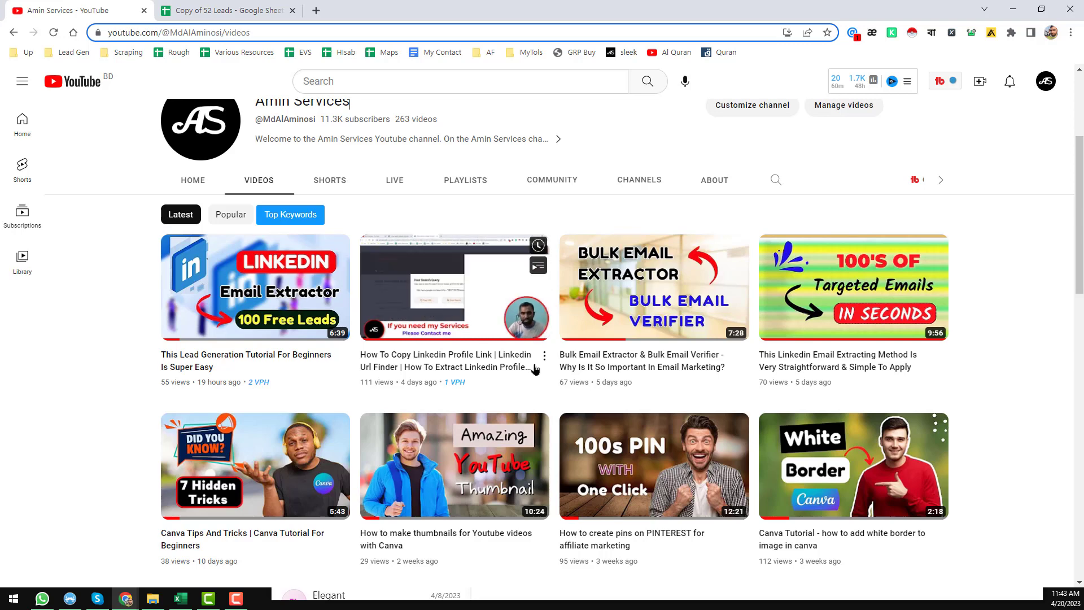
pyautogui.scroll(-2, 535, 370)
pyautogui.scroll(-2, 535, 369)
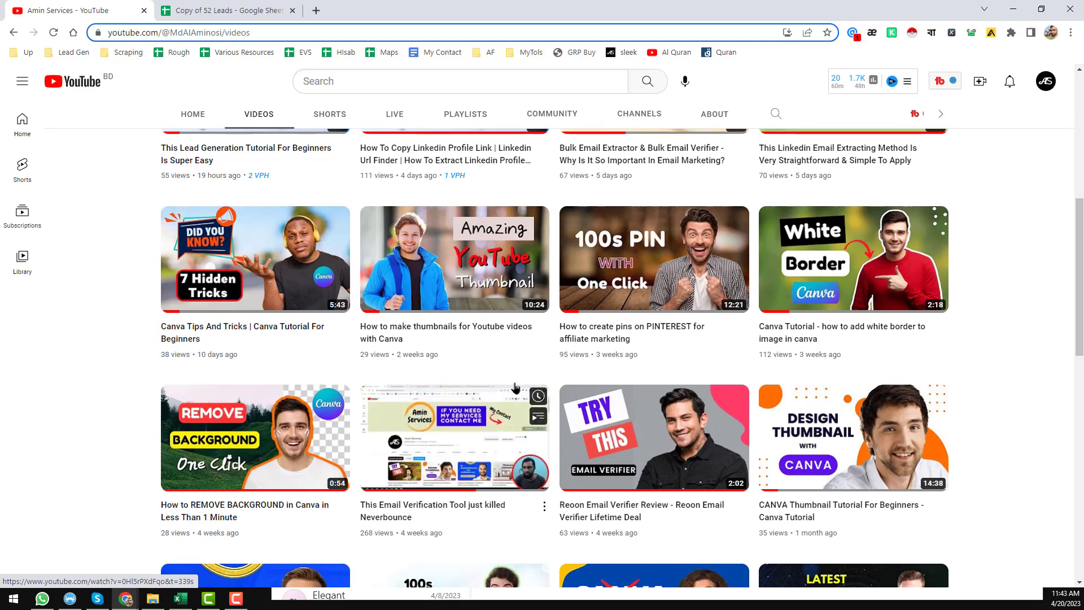
pyautogui.scroll(-4, 518, 397)
pyautogui.scroll(-6, 504, 374)
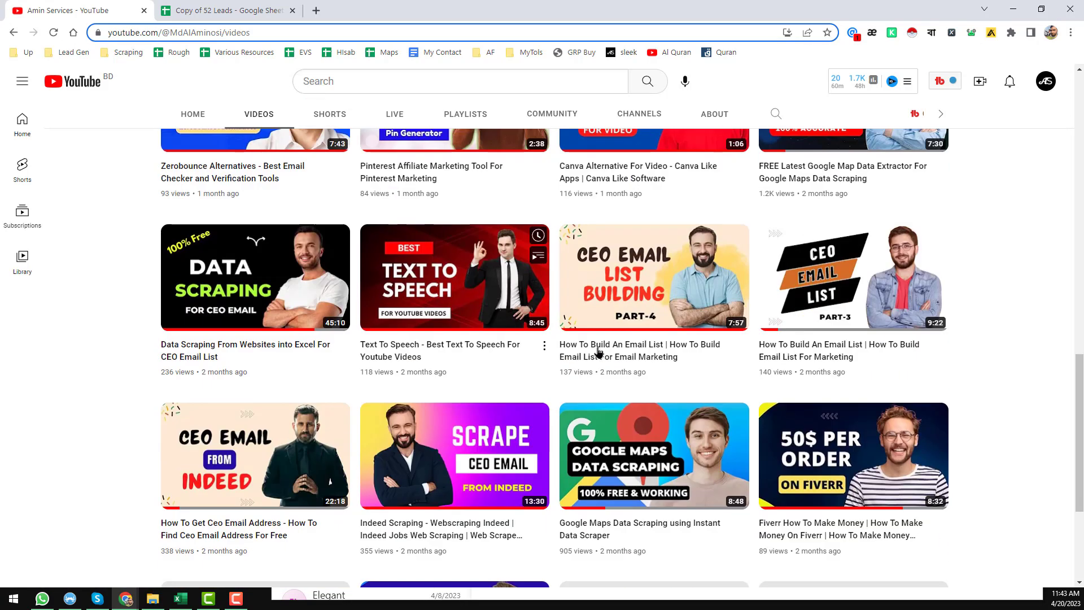
pyautogui.scroll(10, 789, 289)
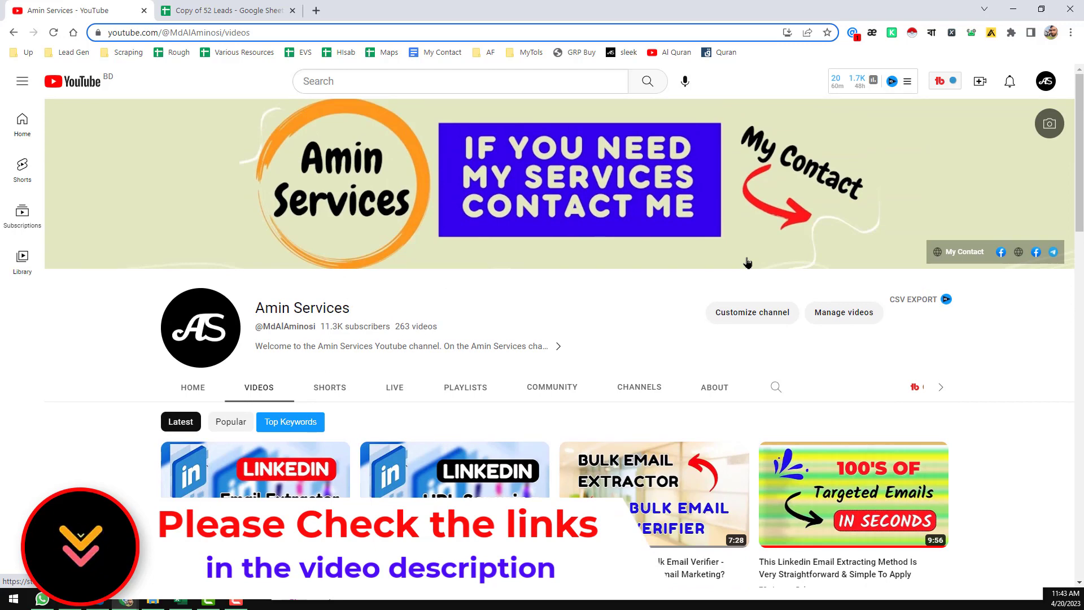
pyautogui.click(268, 12)
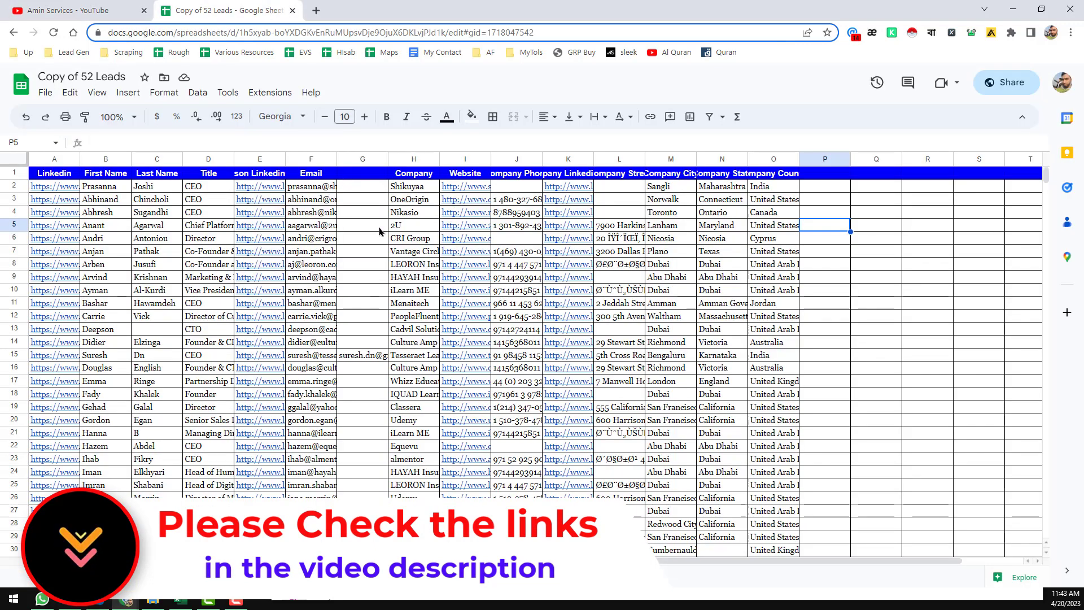
# Check the first lead's name, then view Sheet1's column of LinkedIn profile URLs.
pyautogui.click(105, 188)
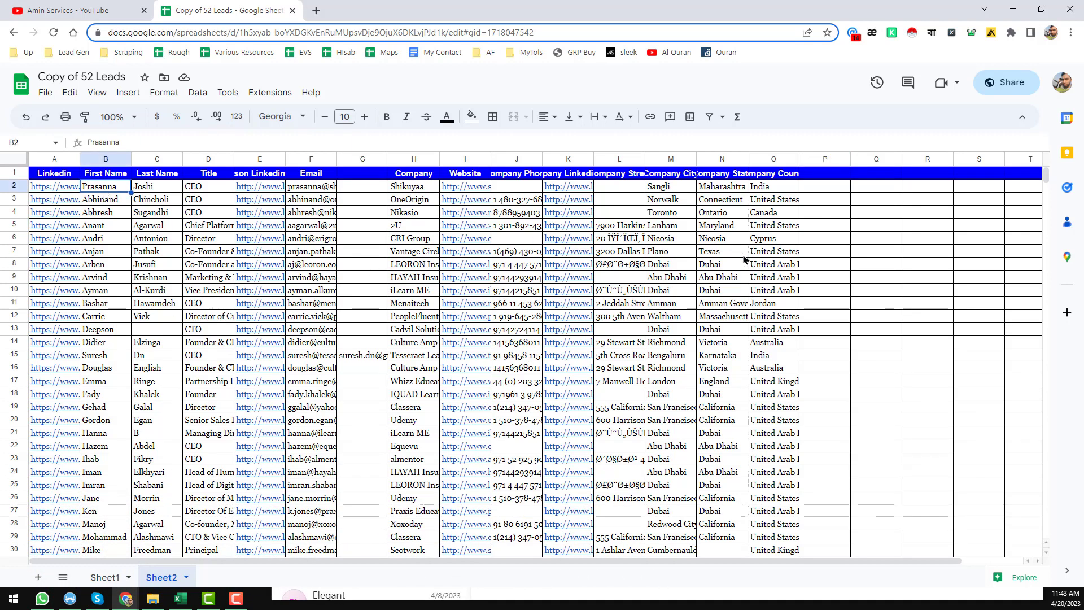
pyautogui.click(90, 581)
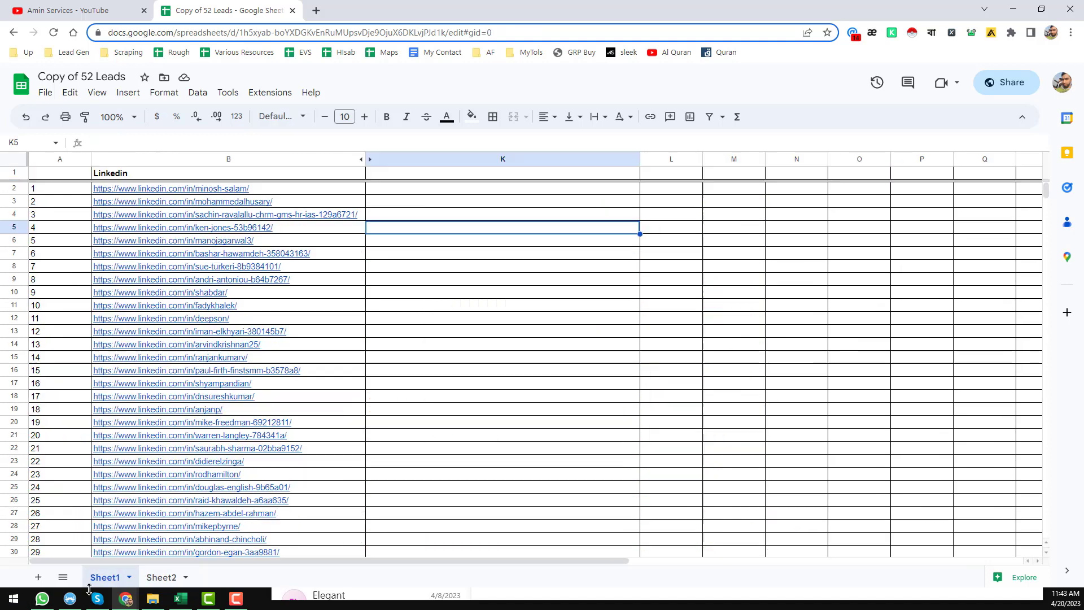
pyautogui.click(293, 164)
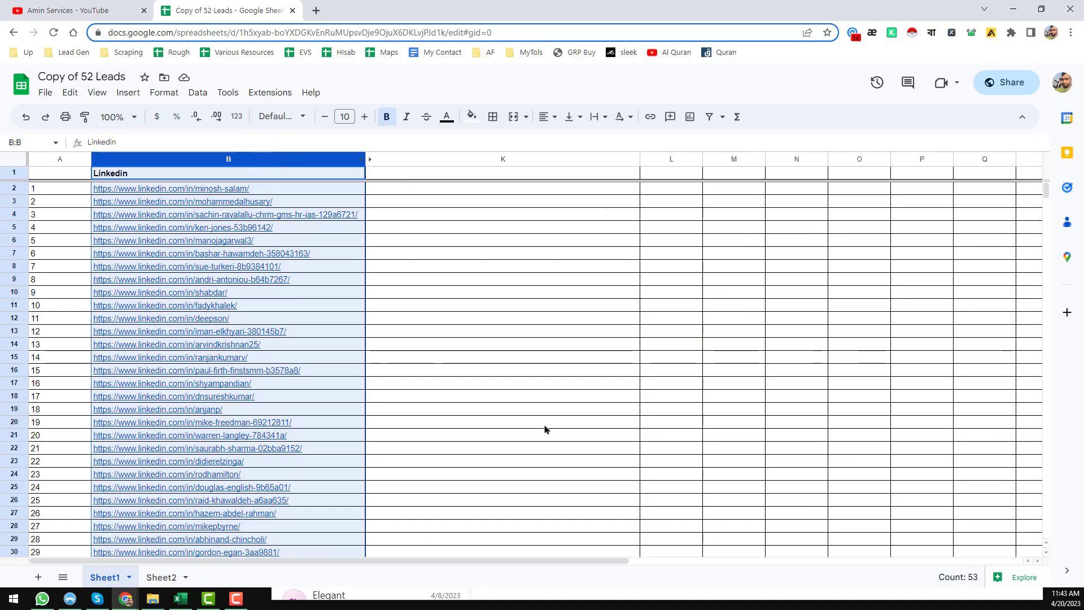
pyautogui.click(418, 192)
pyautogui.moveTo(297, 196)
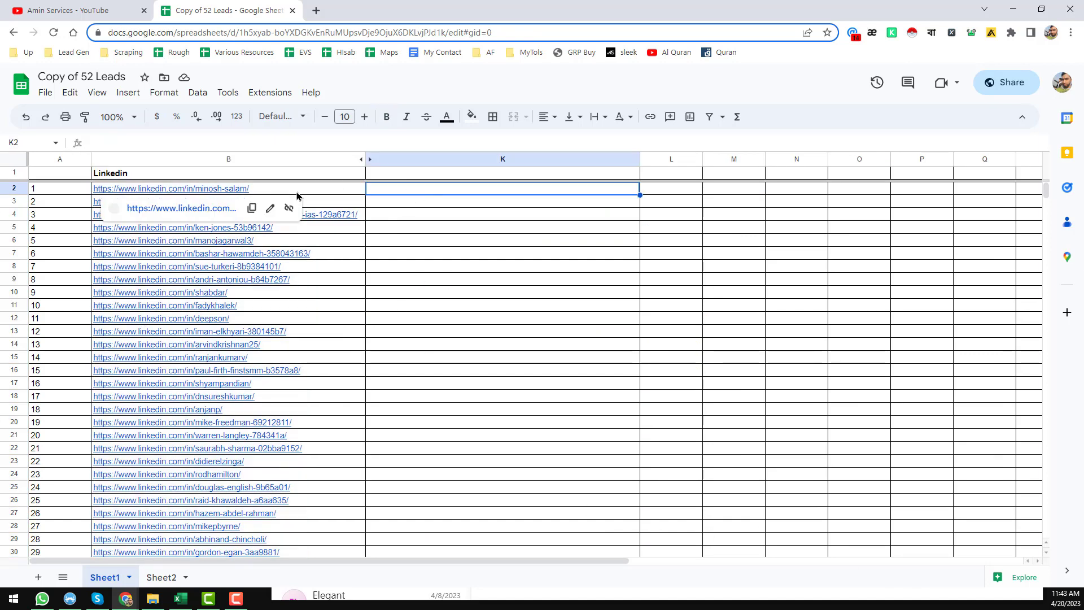
pyautogui.moveTo(341, 287)
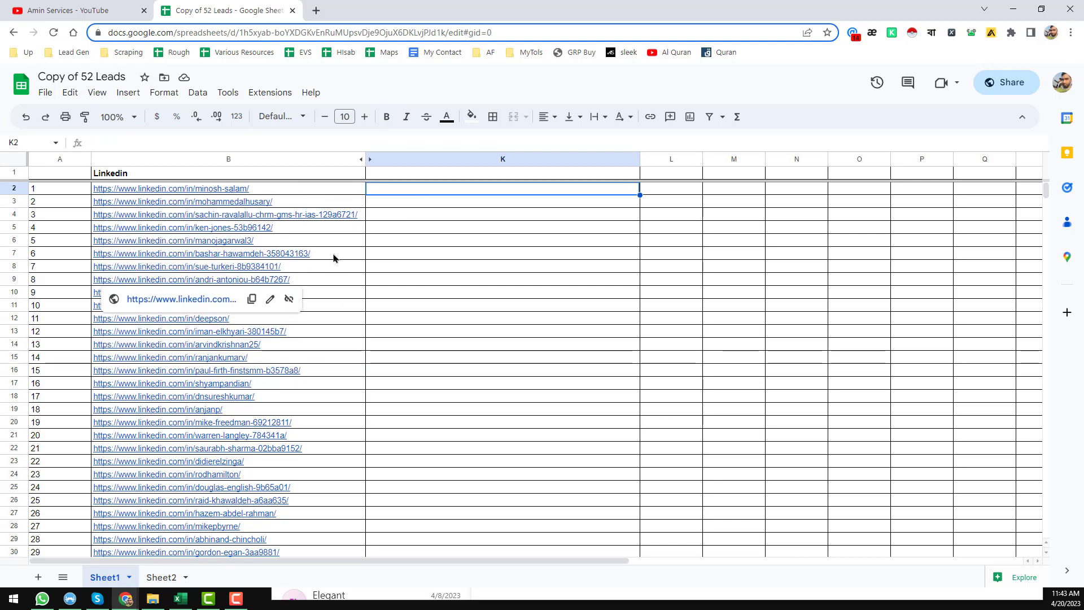
# Review the Sheet2 lead table, then dock the Apollo window as a browser tab.
pyautogui.moveTo(338, 238)
pyautogui.click(163, 577)
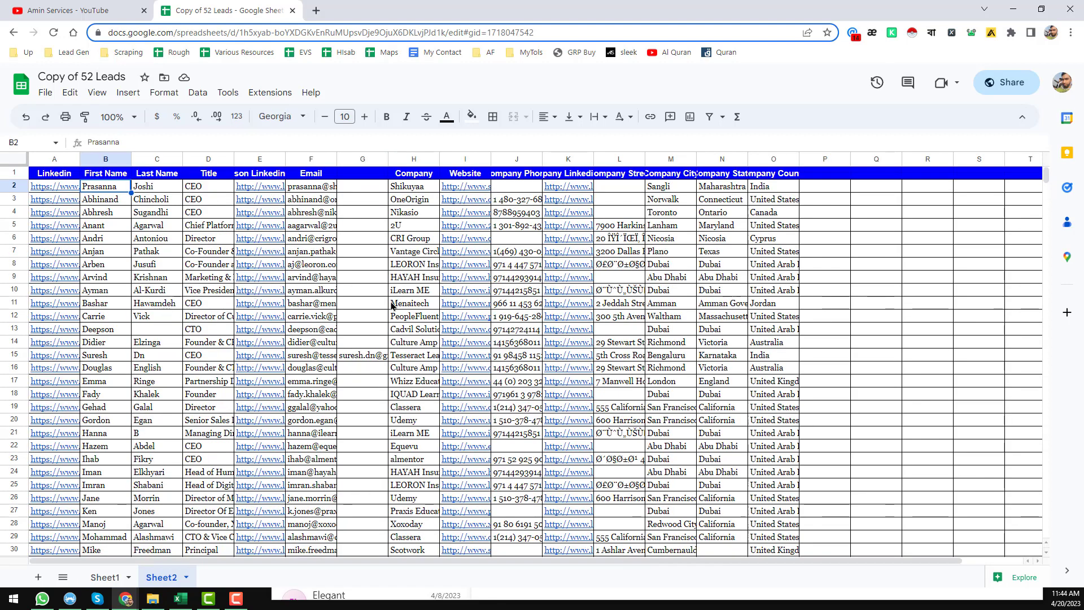
pyautogui.moveTo(240, 300)
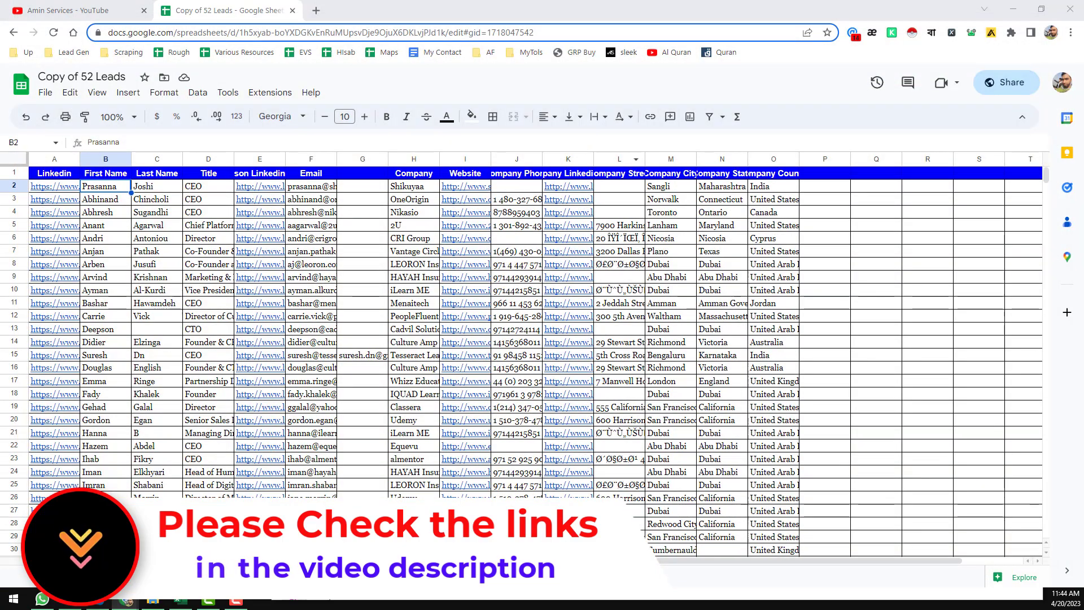
pyautogui.moveTo(616, 11); pyautogui.dragTo(542, 10)
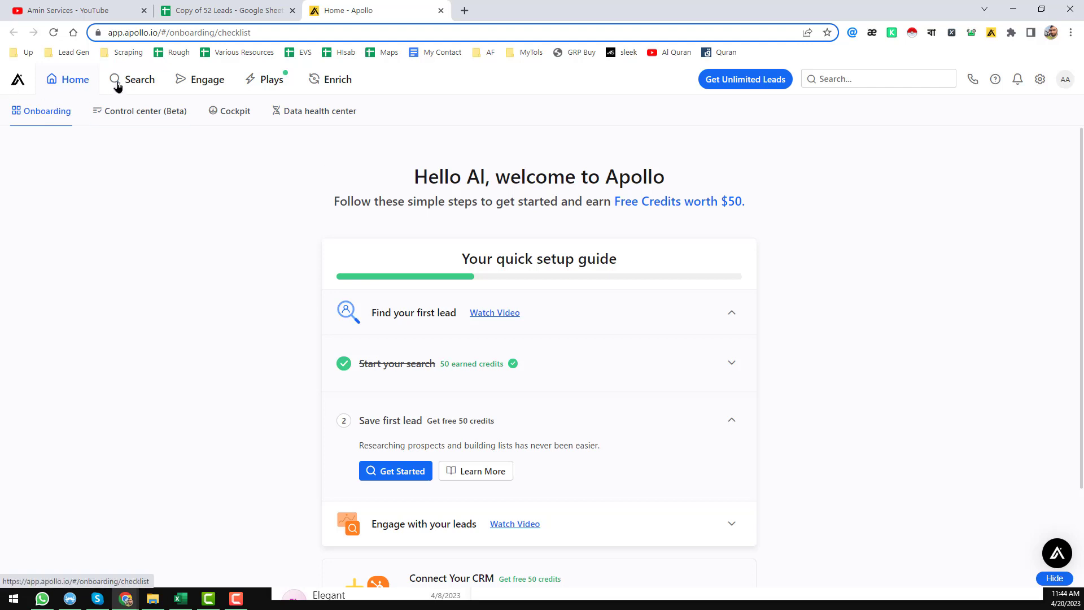
# Go to Enrich > CSV Enrichment and start a new CSV upload.
pyautogui.moveTo(315, 83)
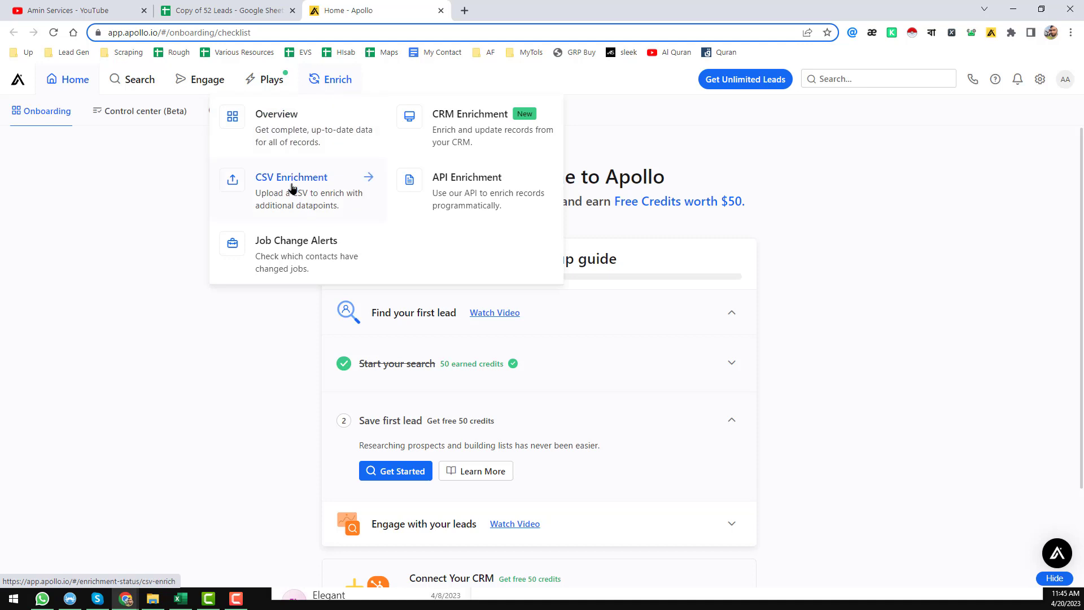
pyautogui.click(314, 189)
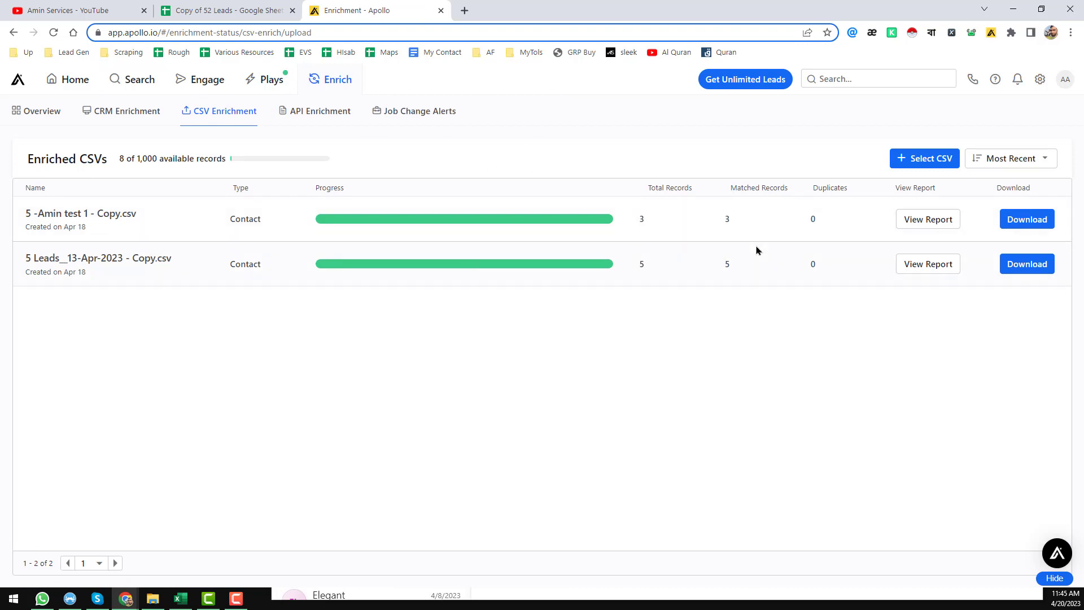
pyautogui.click(936, 163)
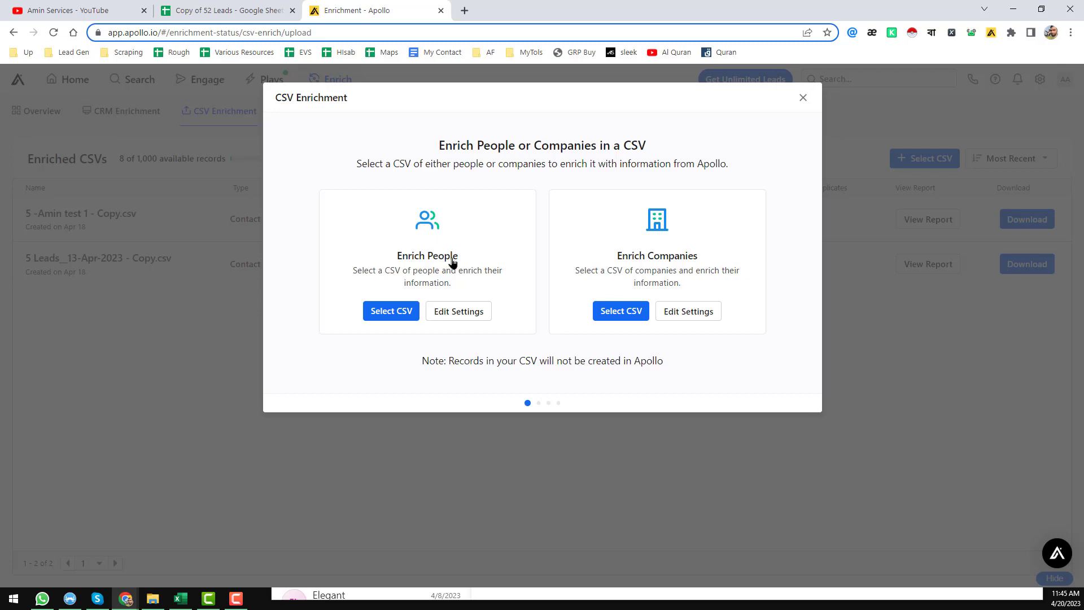
# Upload 5 -Amin test 1.csv from the Amin folder for people enrichment.
pyautogui.click(391, 311)
pyautogui.doubleClick(170, 107)
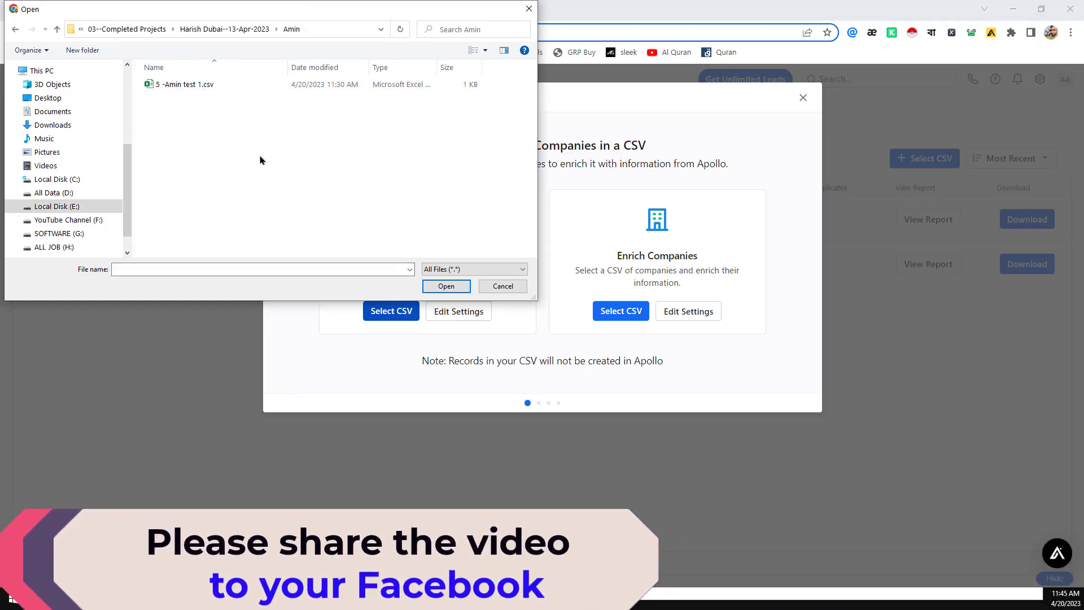
pyautogui.click(234, 85)
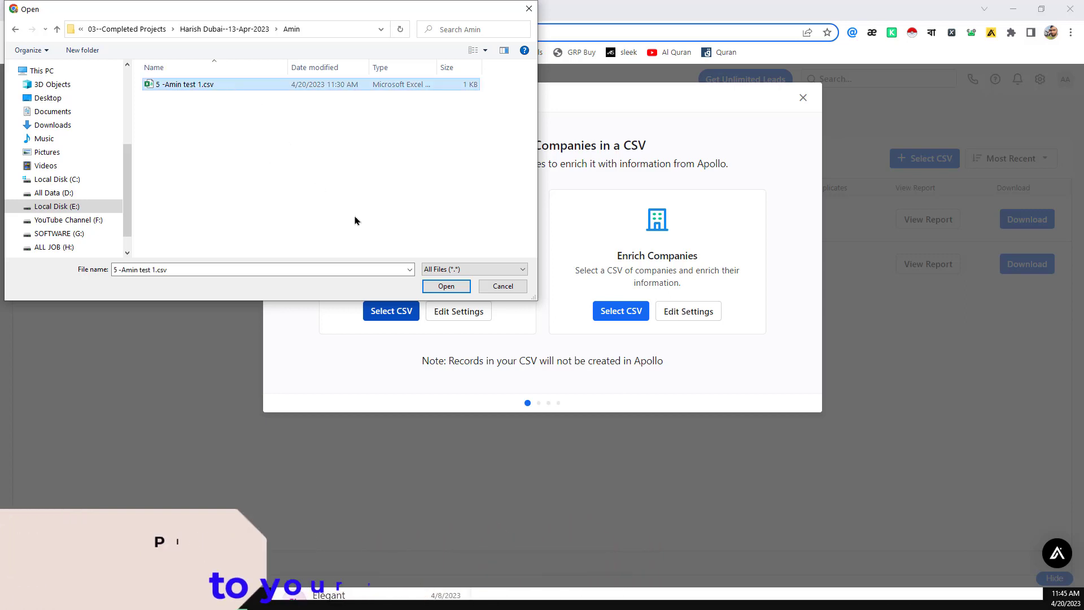
pyautogui.click(459, 286)
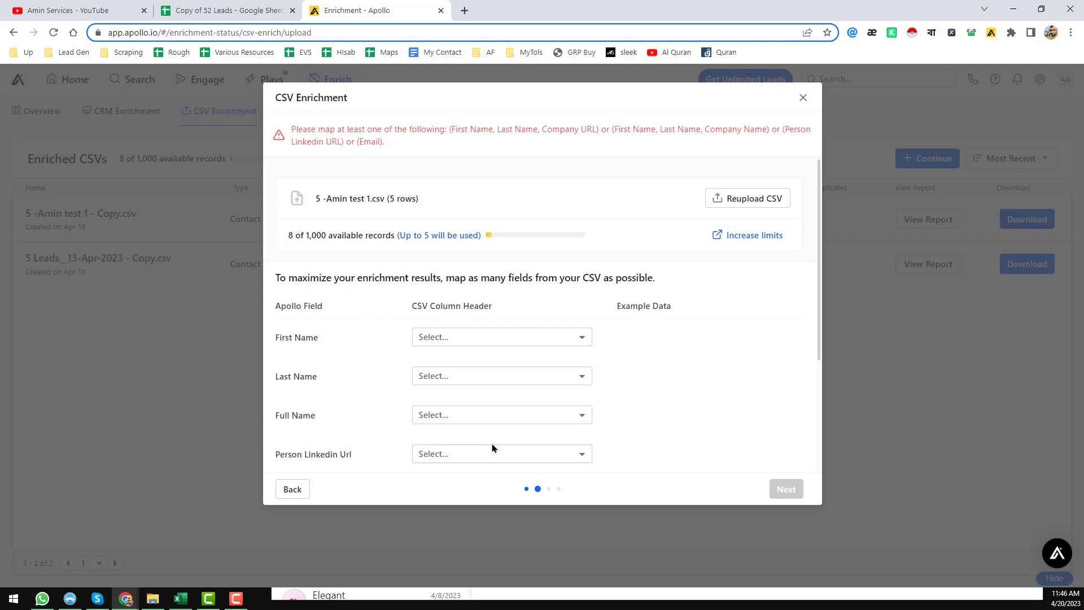
# Maximize Excel and widen column A so the five LinkedIn URLs show in full.
pyautogui.click(180, 599)
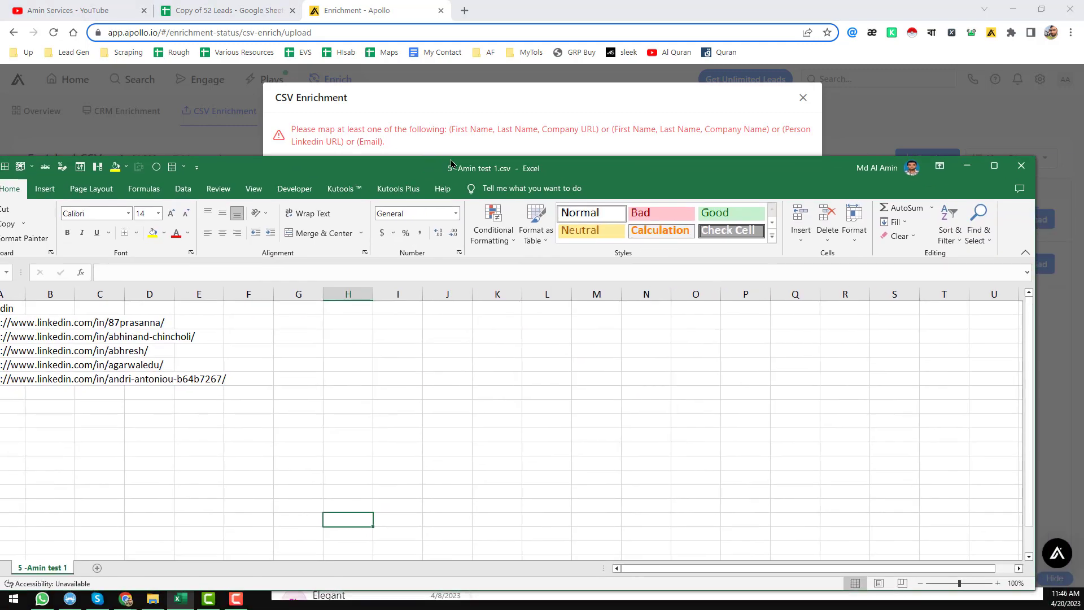
pyautogui.click(997, 168)
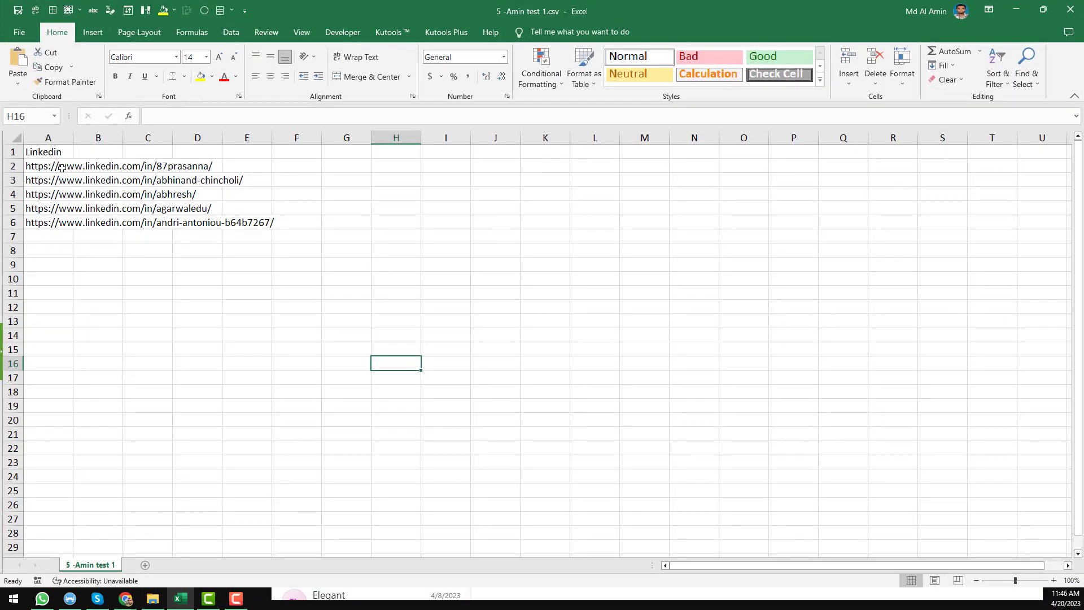
pyautogui.moveTo(69, 137); pyautogui.dragTo(282, 137)
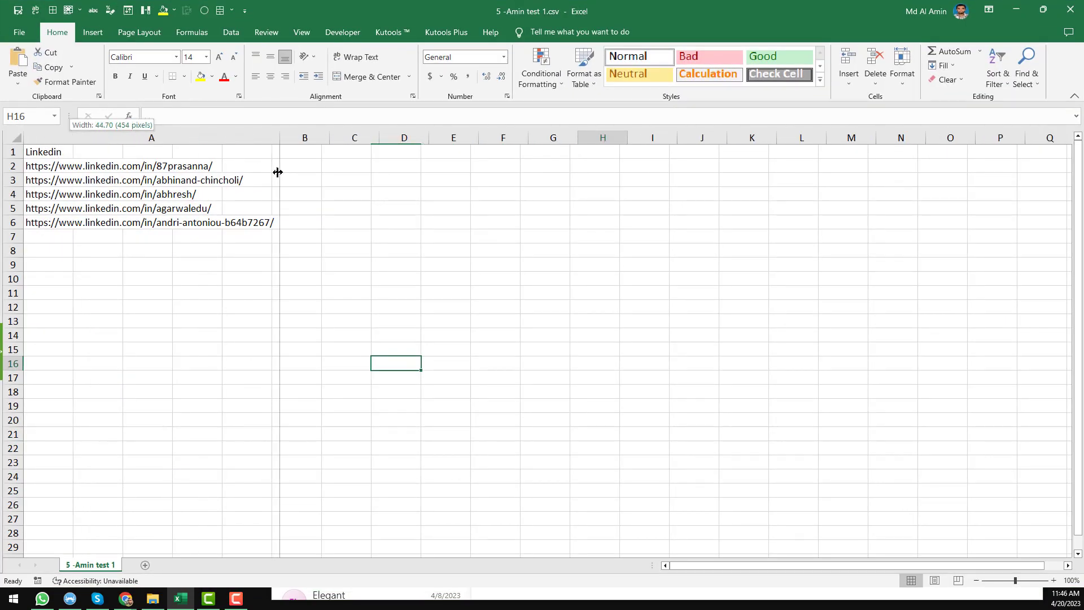
pyautogui.click(308, 174)
pyautogui.click(172, 139)
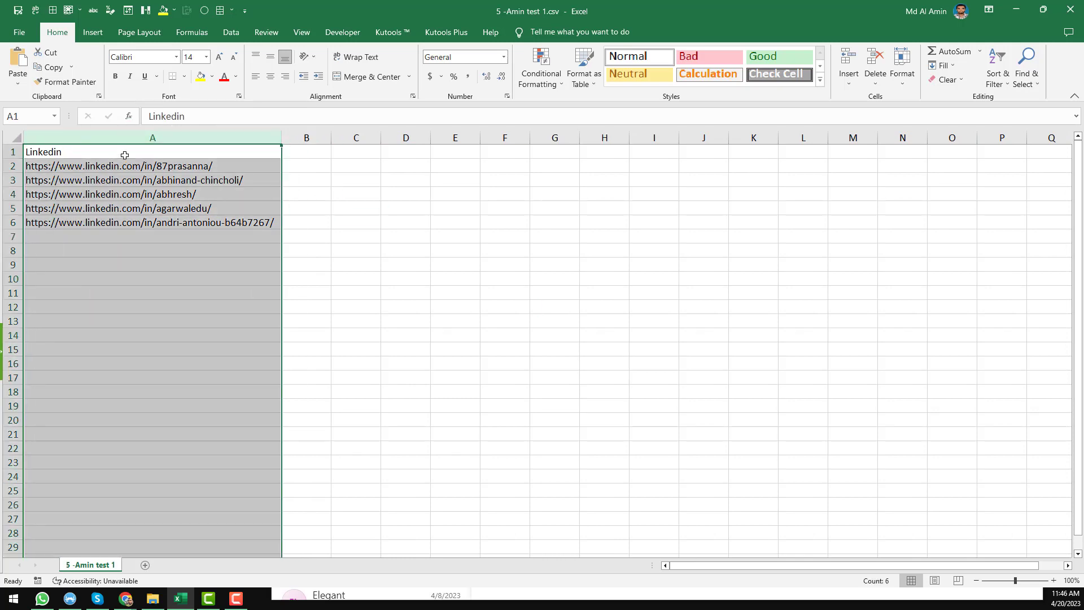
pyautogui.click(198, 169)
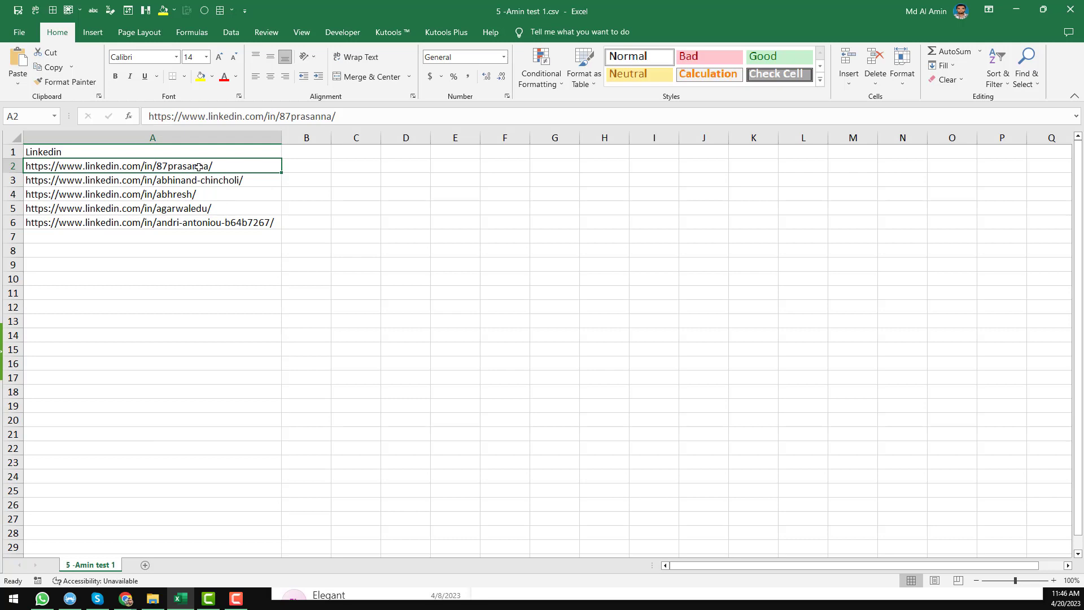
pyautogui.moveTo(198, 167); pyautogui.dragTo(198, 237)
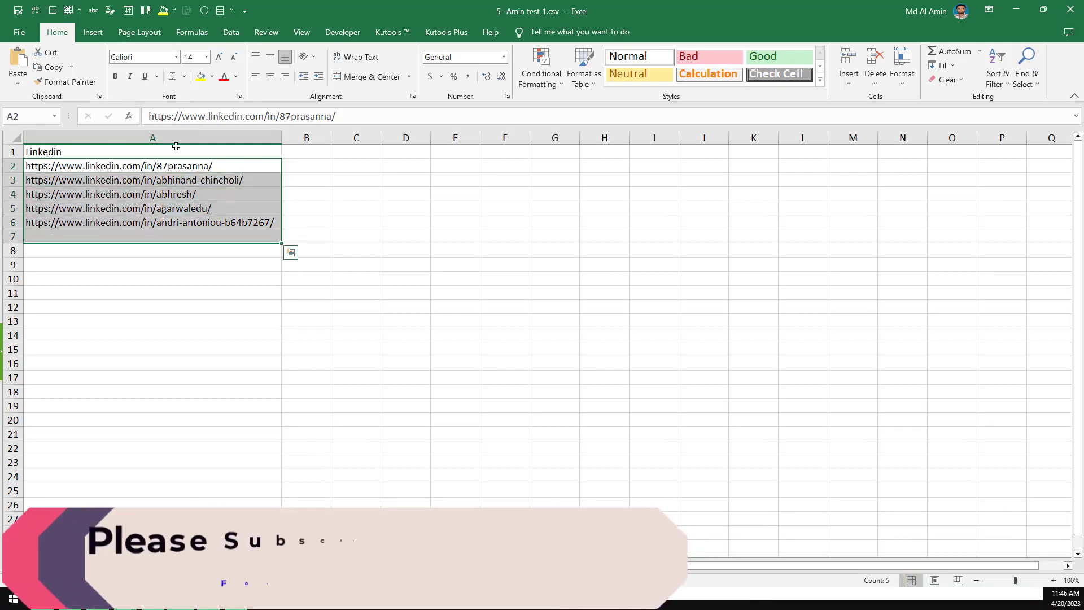
pyautogui.click(254, 168)
pyautogui.click(224, 139)
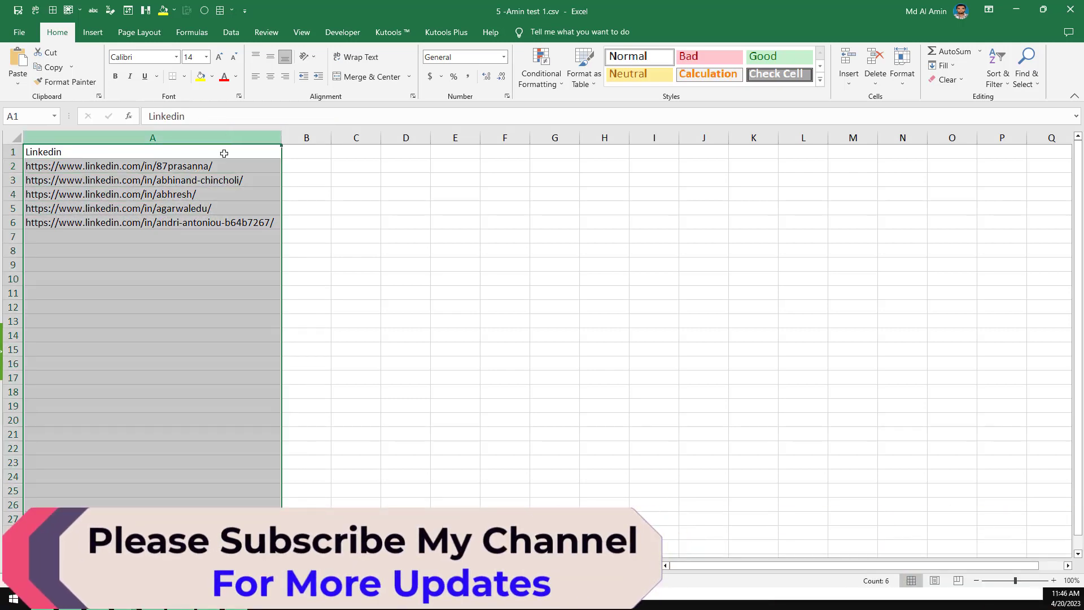
# Leave First Name unmapped and map the Linkedin column to Person Linkedin Url.
pyautogui.click(1017, 11)
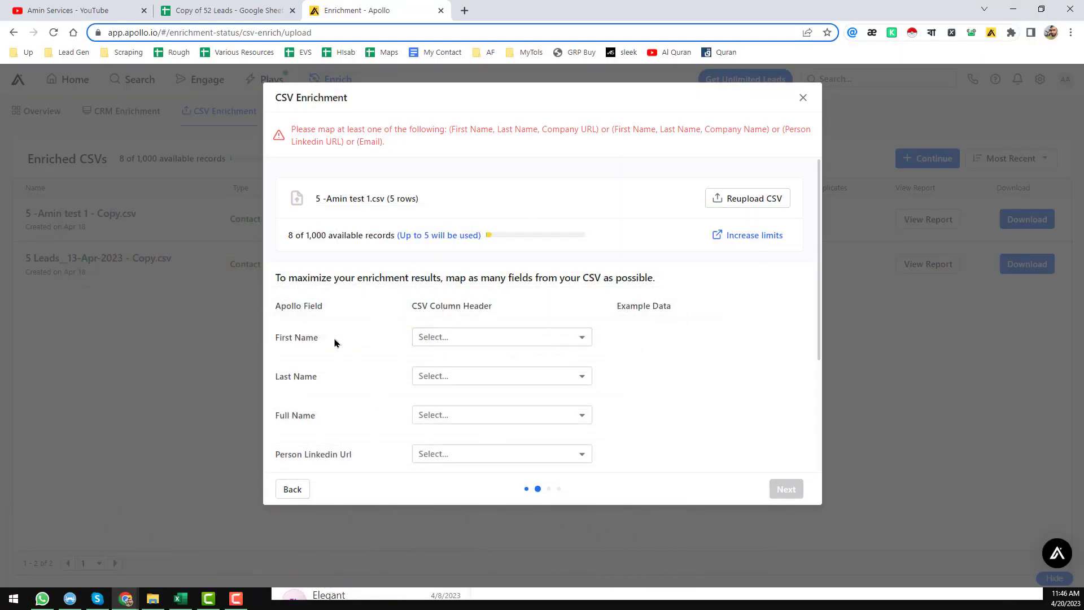
pyautogui.click(536, 336)
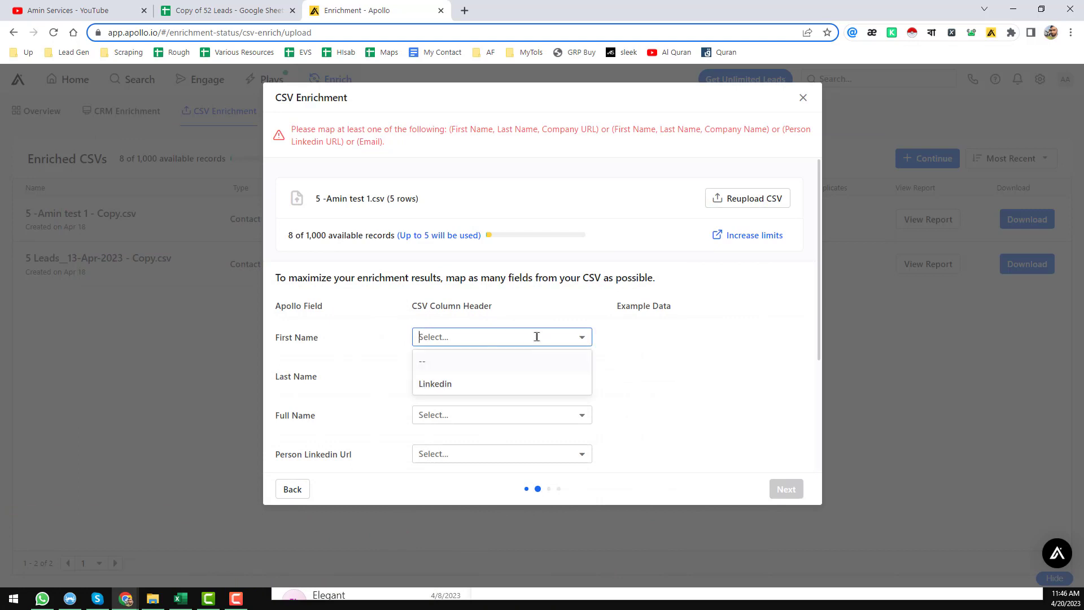
pyautogui.click(444, 387)
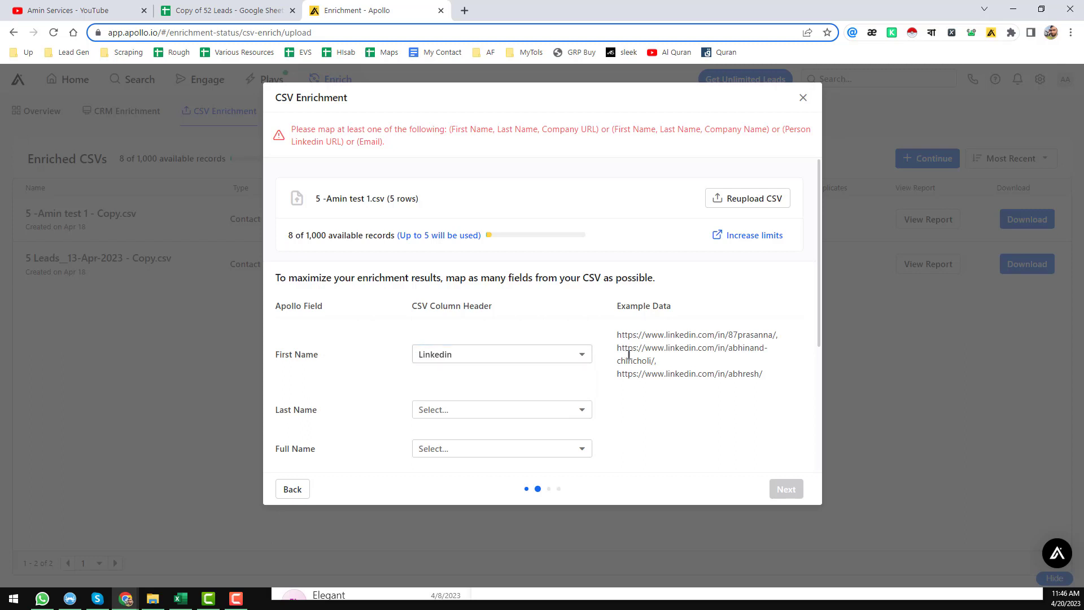
pyautogui.click(564, 355)
pyautogui.click(446, 378)
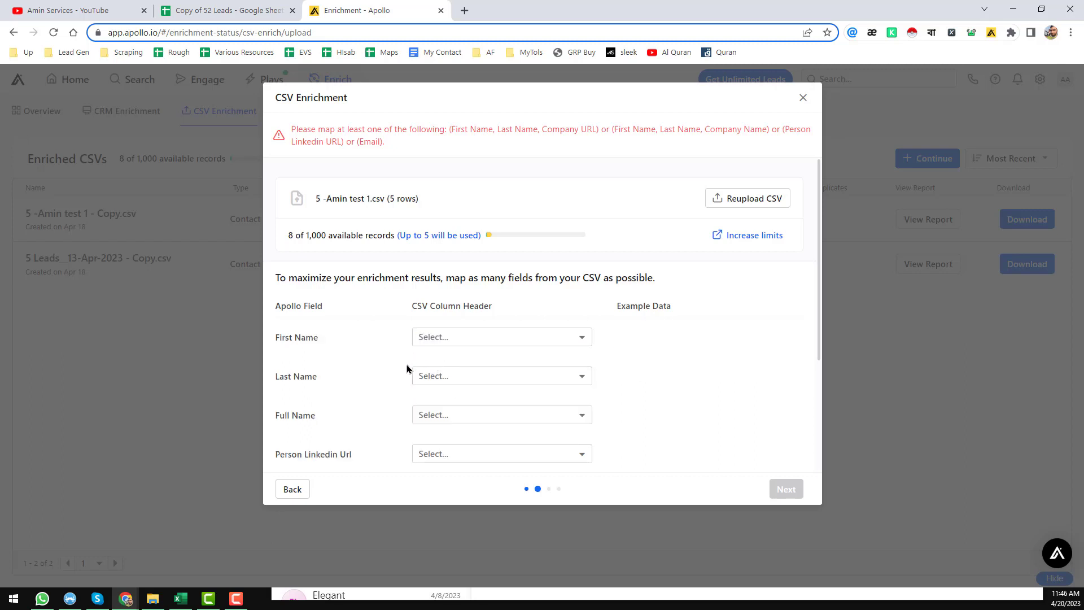
pyautogui.scroll(-2, 404, 370)
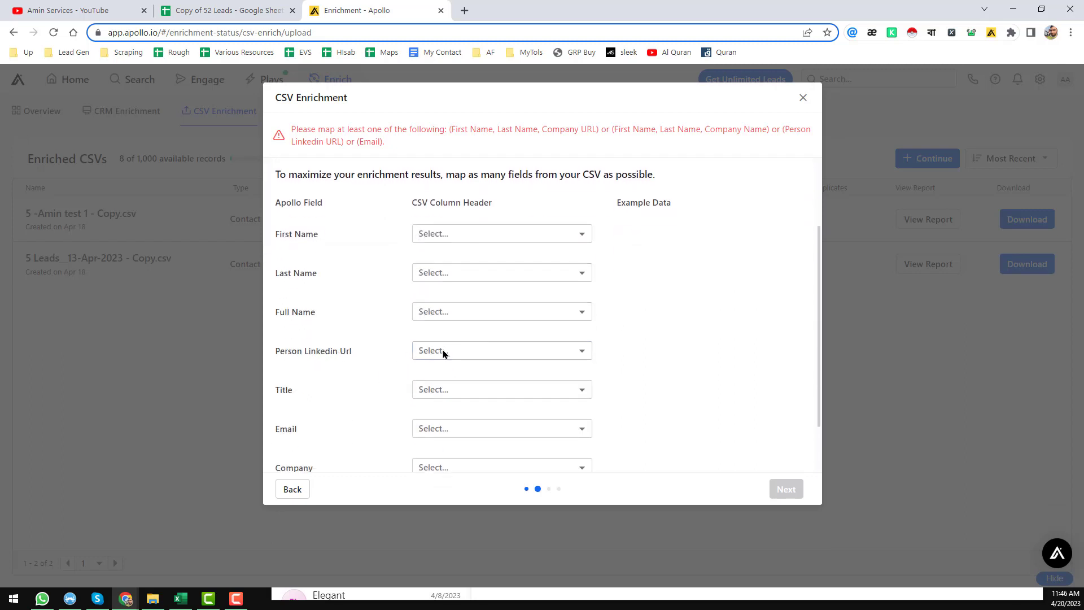
pyautogui.click(470, 350)
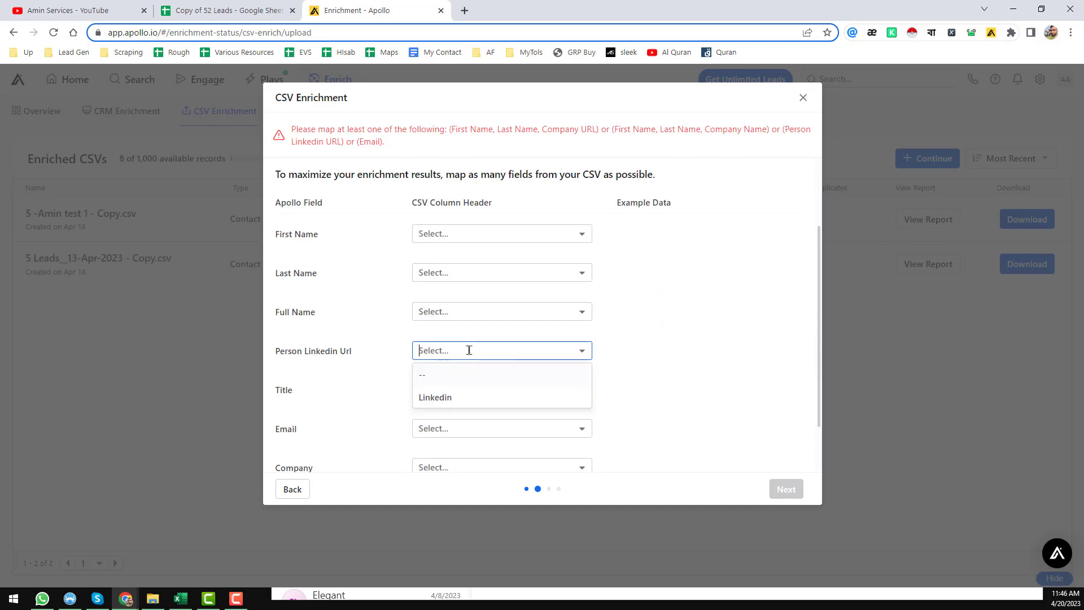
pyautogui.click(436, 405)
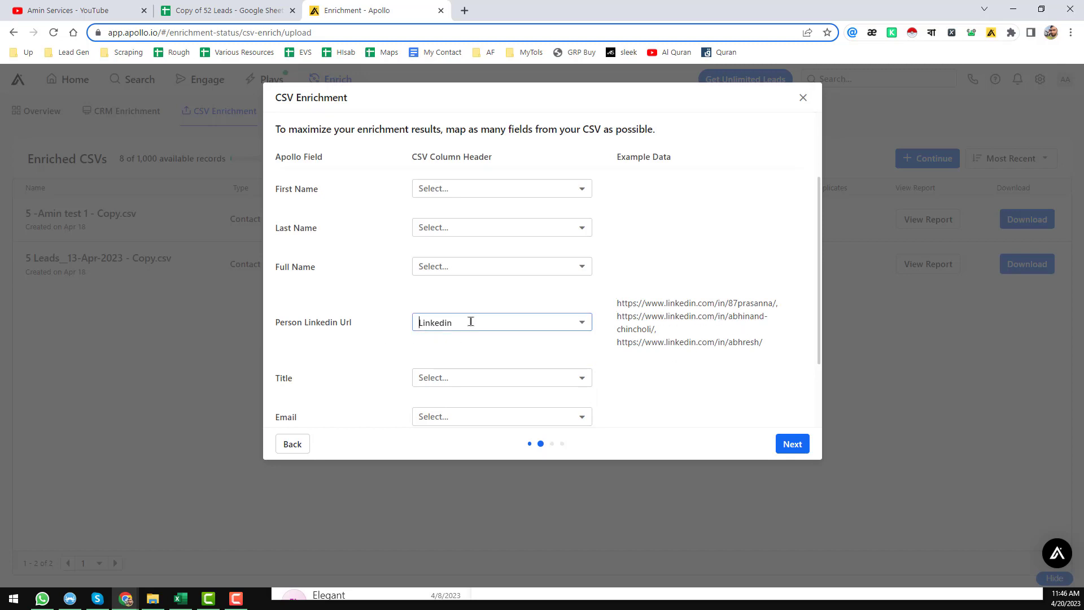
# Run the enrichment with Email enrichment on and return to the Enriched CSVs list.
pyautogui.click(792, 445)
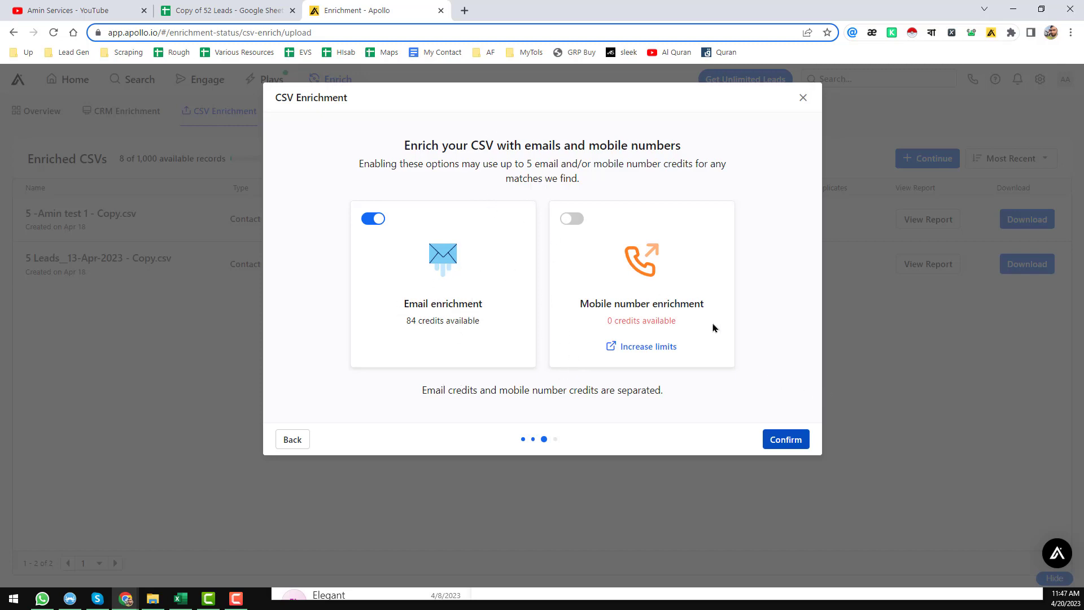
pyautogui.click(788, 444)
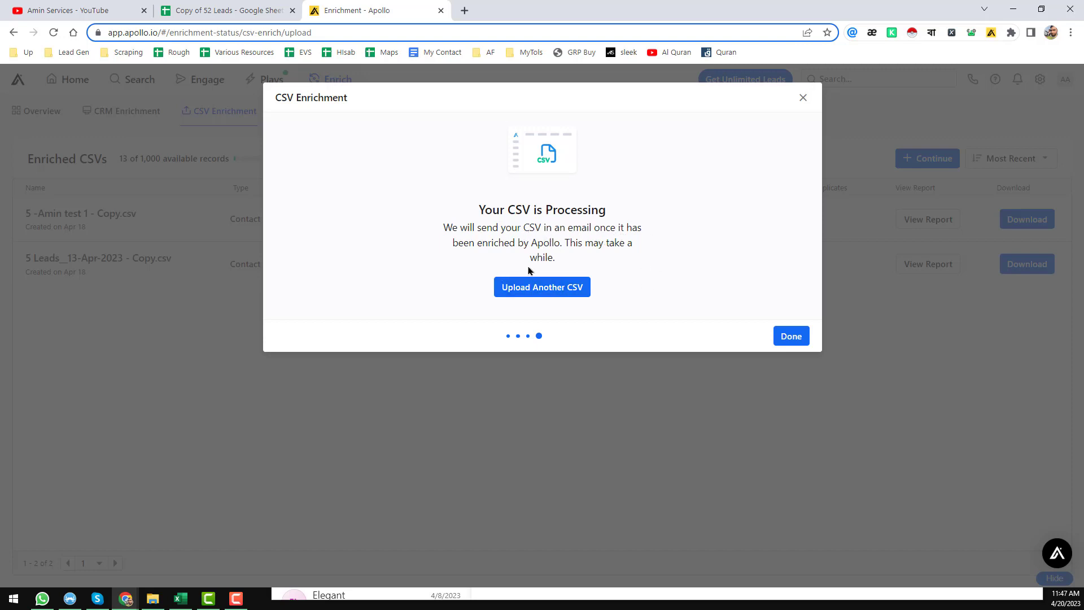
pyautogui.click(805, 338)
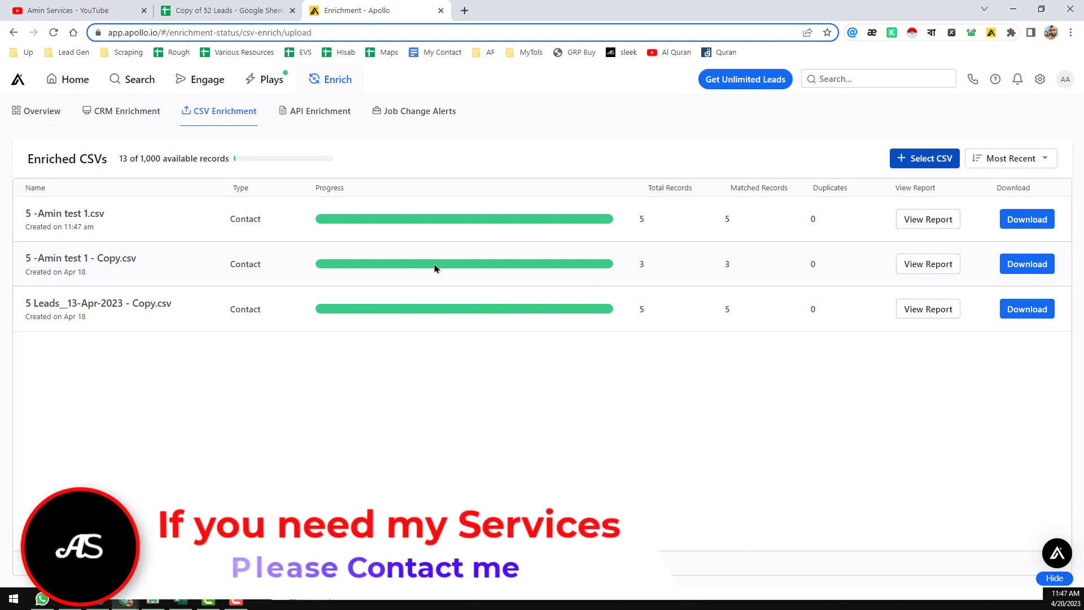
# Download the enriched 5 -Amin test 1.csv through IDM and open it in Excel.
pyautogui.click(1043, 224)
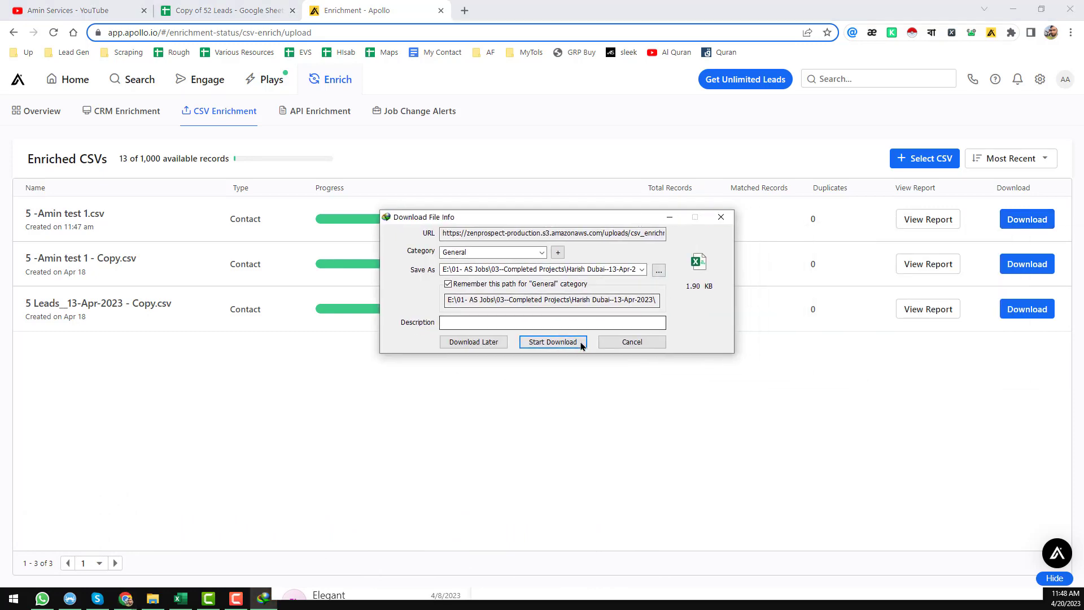
pyautogui.click(580, 342)
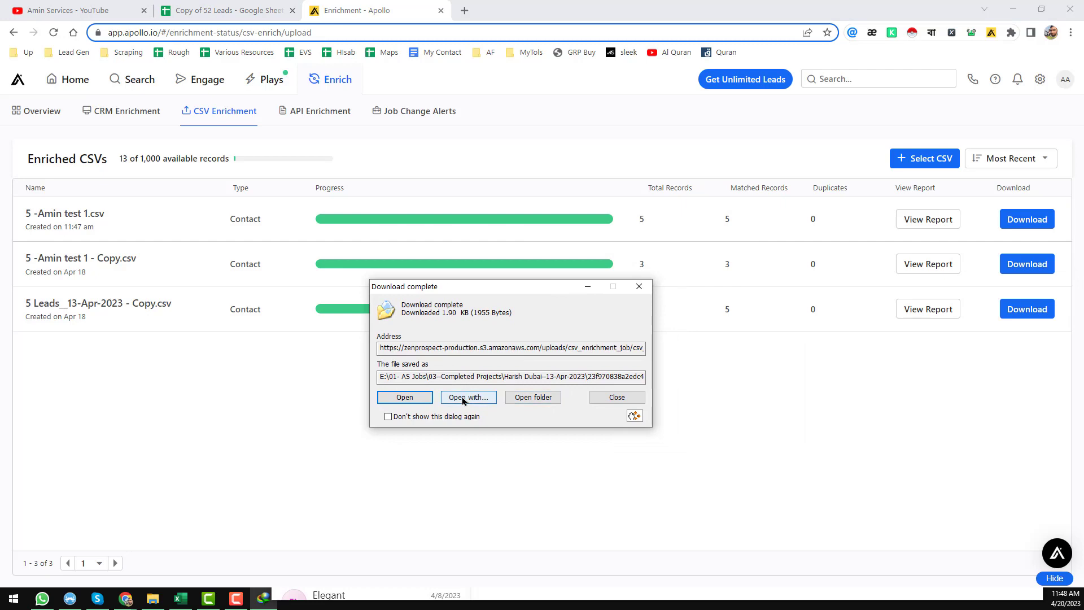
pyautogui.click(418, 401)
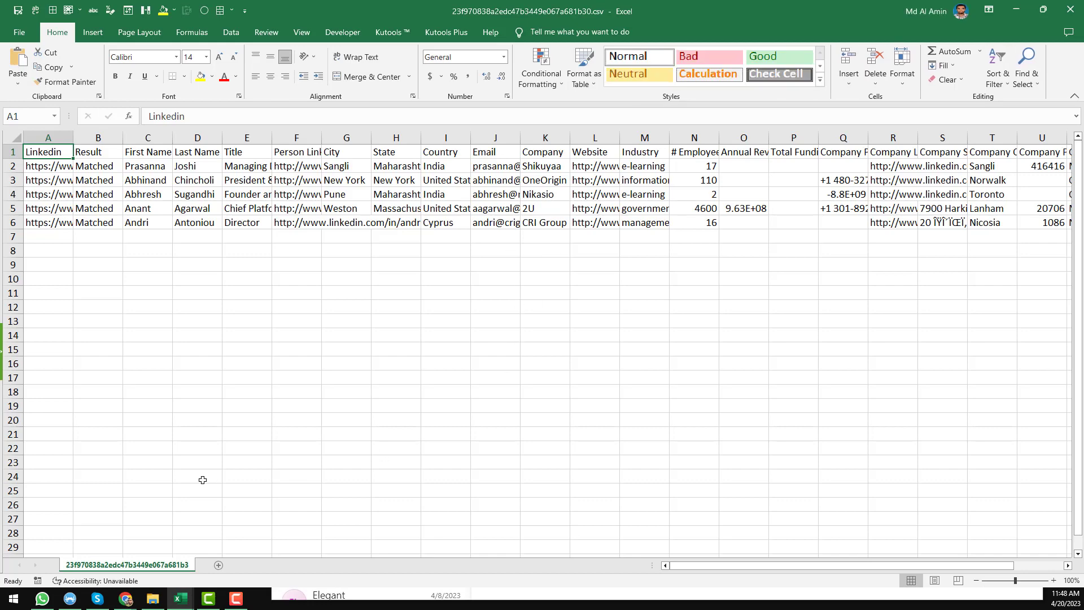
# Widen every column of the enriched sheet to the same width.
pyautogui.click(19, 138)
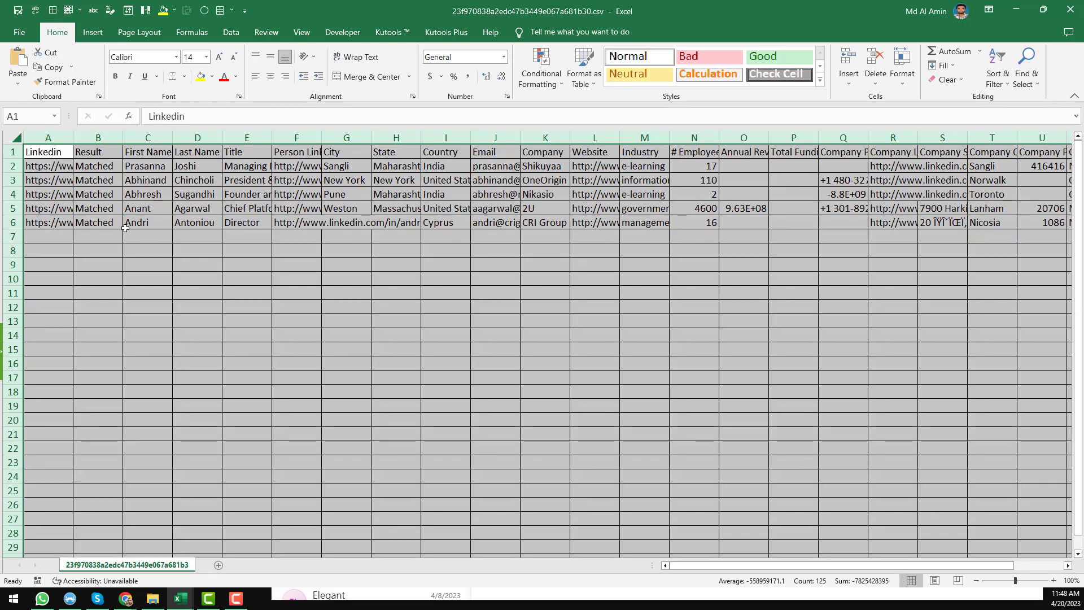
pyautogui.moveTo(74, 137); pyautogui.dragTo(294, 207)
pyautogui.click(143, 166)
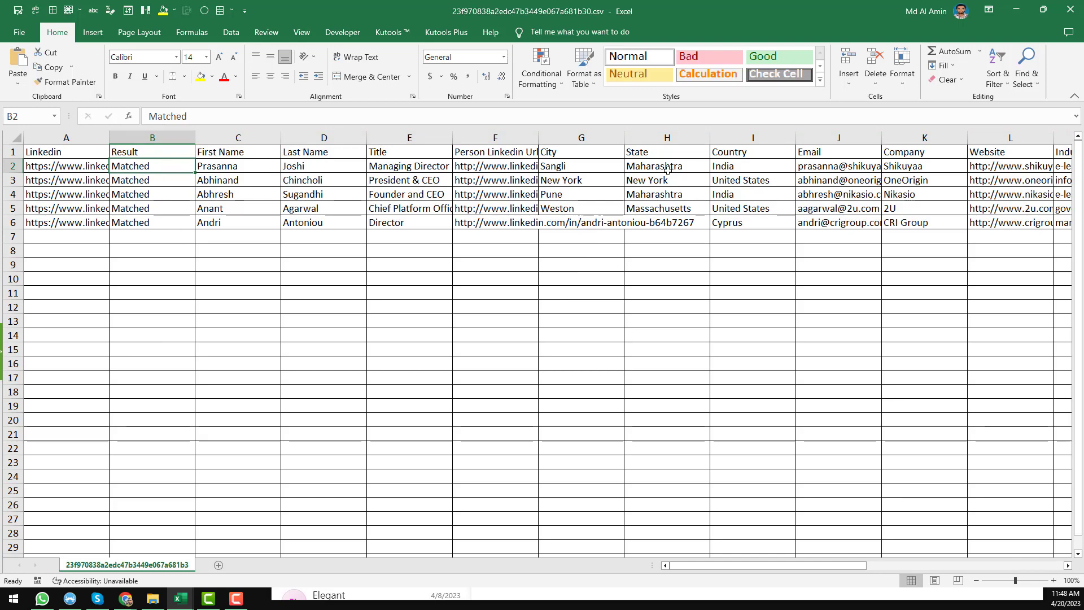
# Review the company and location columns, then copy the five emails in J2:J6.
pyautogui.click(900, 166)
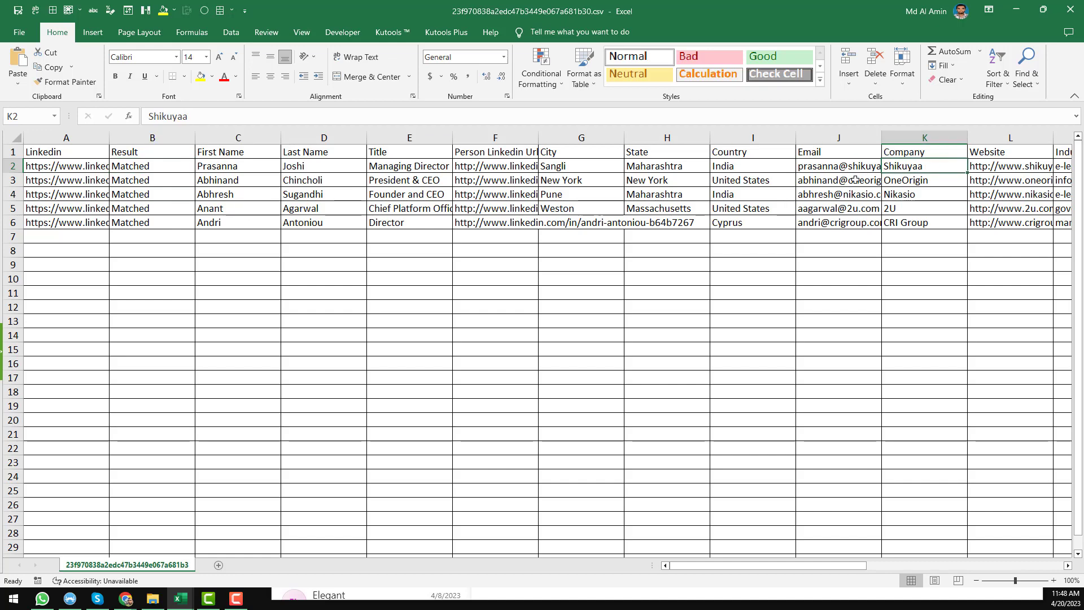
pyautogui.press('Right')
pyautogui.press('Right')
pyautogui.press('Right')
pyautogui.press('Right')
pyautogui.press('Right')
pyautogui.press('Right')
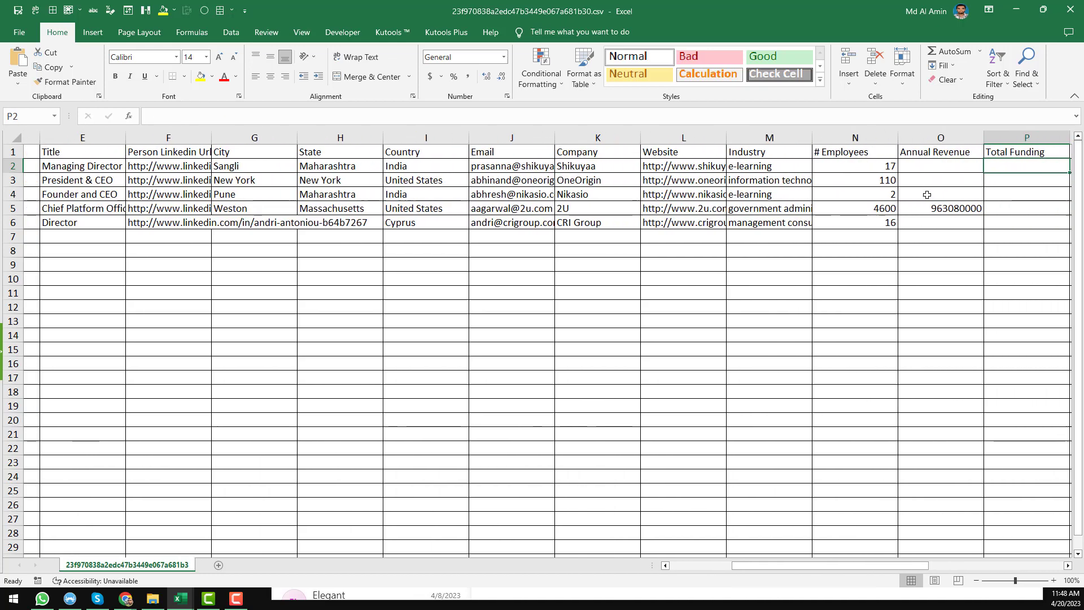
pyautogui.press('Right')
pyautogui.press('Right')
pyautogui.press('Right')
pyautogui.press('Right')
pyautogui.press('Right')
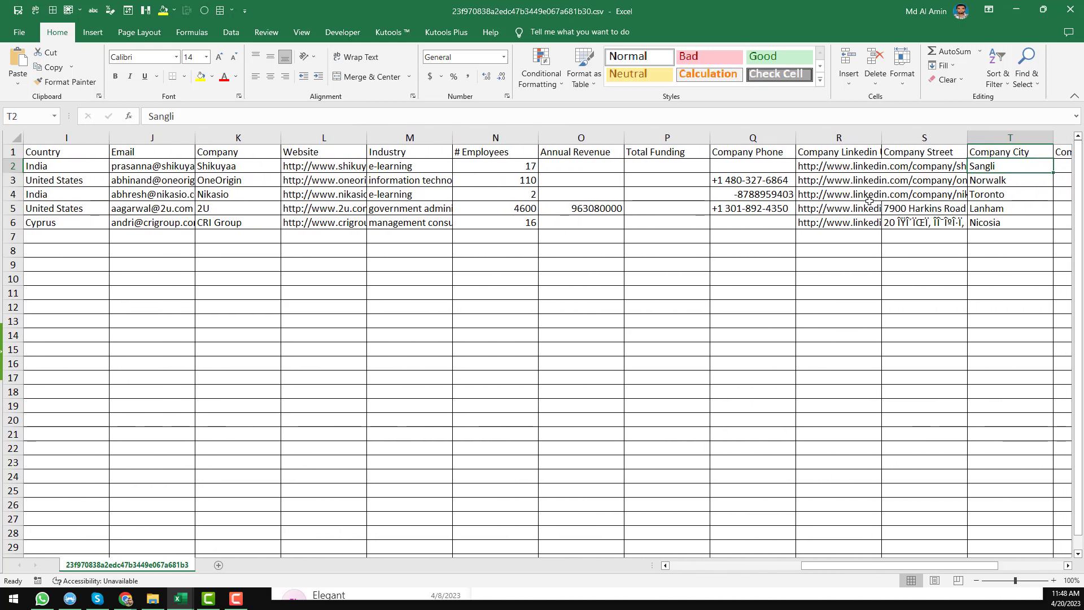
pyautogui.press('Right')
pyautogui.press('Right')
pyautogui.press('Right')
pyautogui.press('Right')
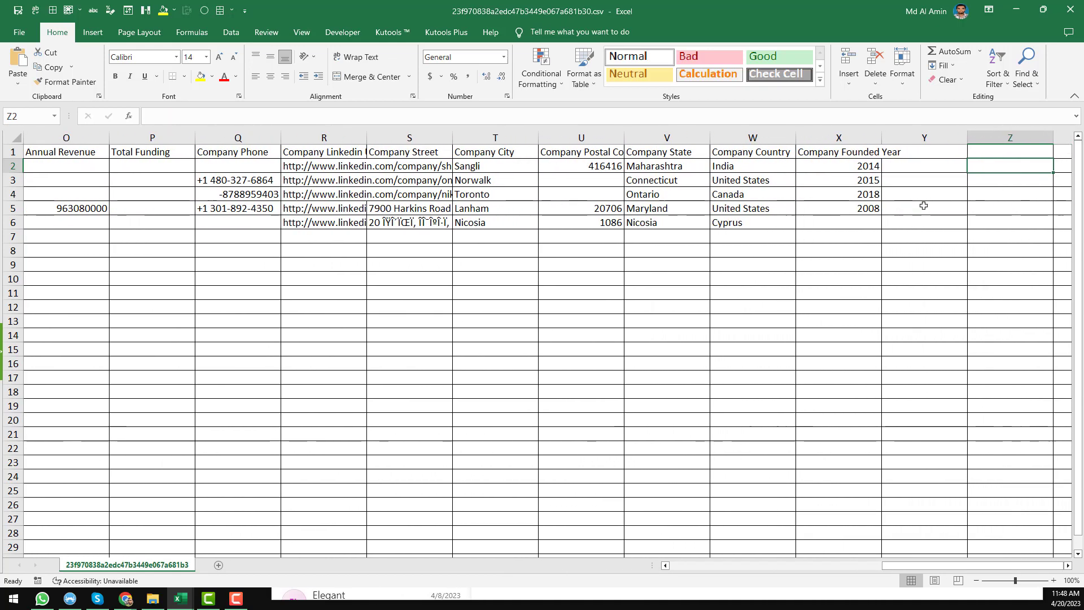
pyautogui.press('Left')
pyautogui.press('Left')
pyautogui.press('Left')
pyautogui.press('Left')
pyautogui.press('Left')
pyautogui.press('Left')
pyautogui.press('Left')
pyautogui.press('Left')
pyautogui.press('Left')
pyautogui.press('Left')
pyautogui.press('Left')
pyautogui.press('Left')
pyautogui.press('Left')
pyautogui.press('Left')
pyautogui.press('Left')
pyautogui.press('Left')
pyautogui.press('Left')
pyautogui.press('Left')
pyautogui.press('Left')
pyautogui.press('Left')
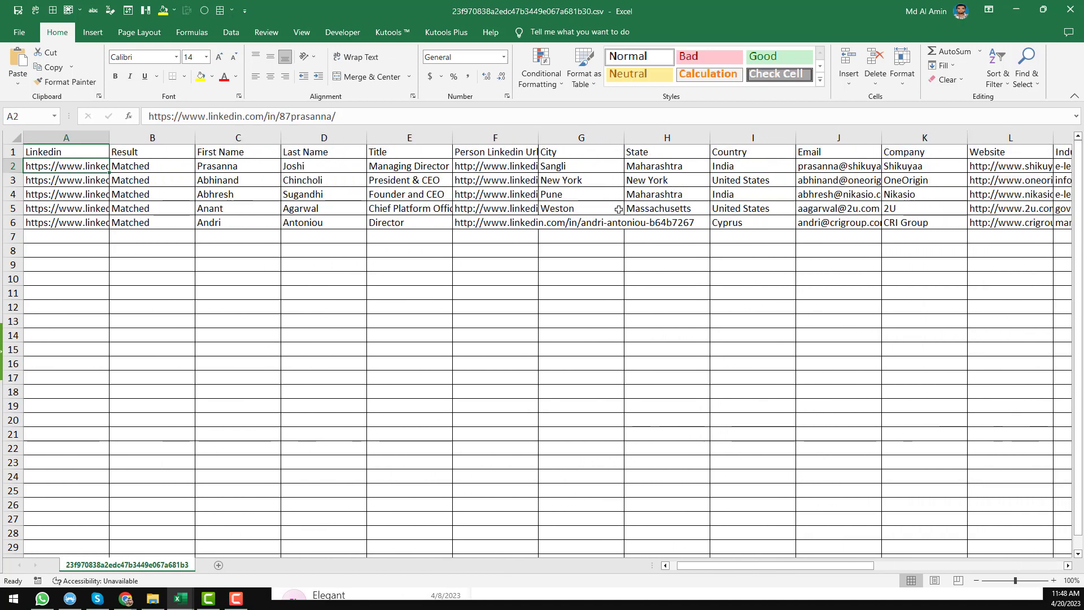
pyautogui.click(777, 163)
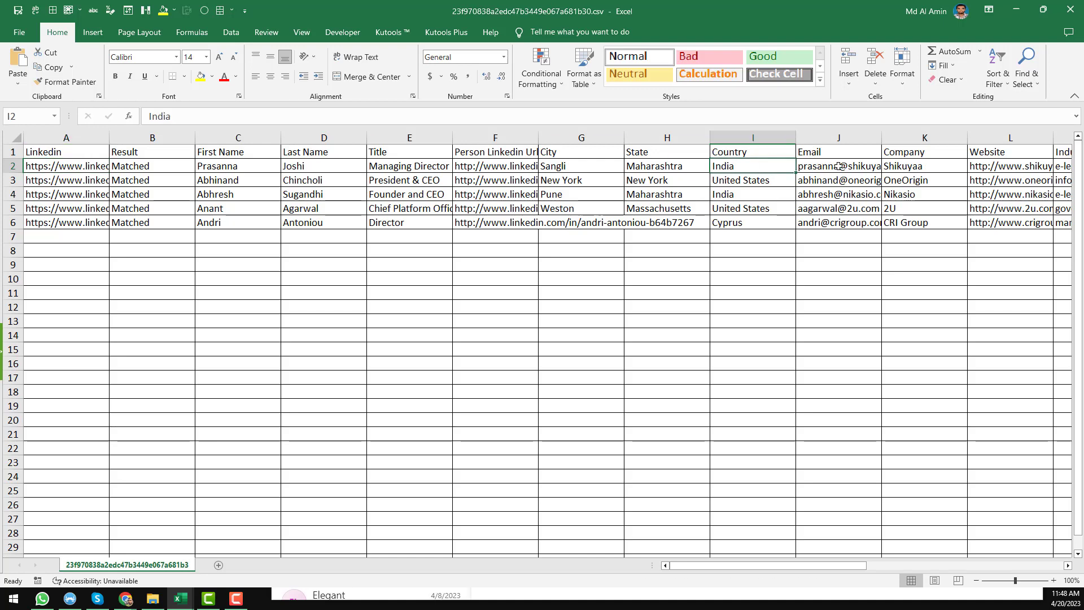
pyautogui.moveTo(839, 166); pyautogui.dragTo(840, 225)
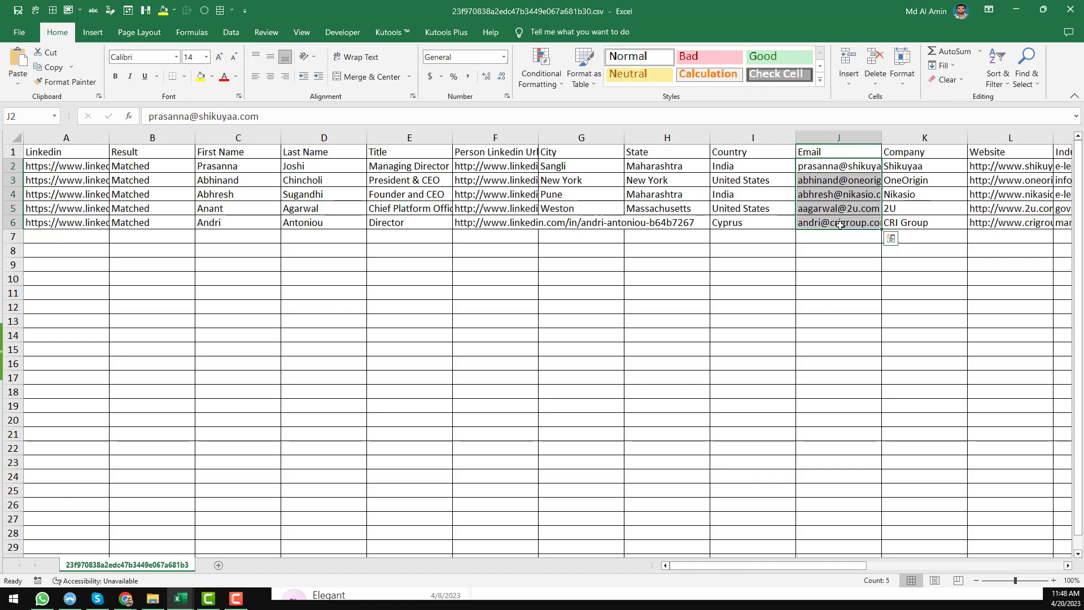
pyautogui.hotkey('ctrl', 'c')
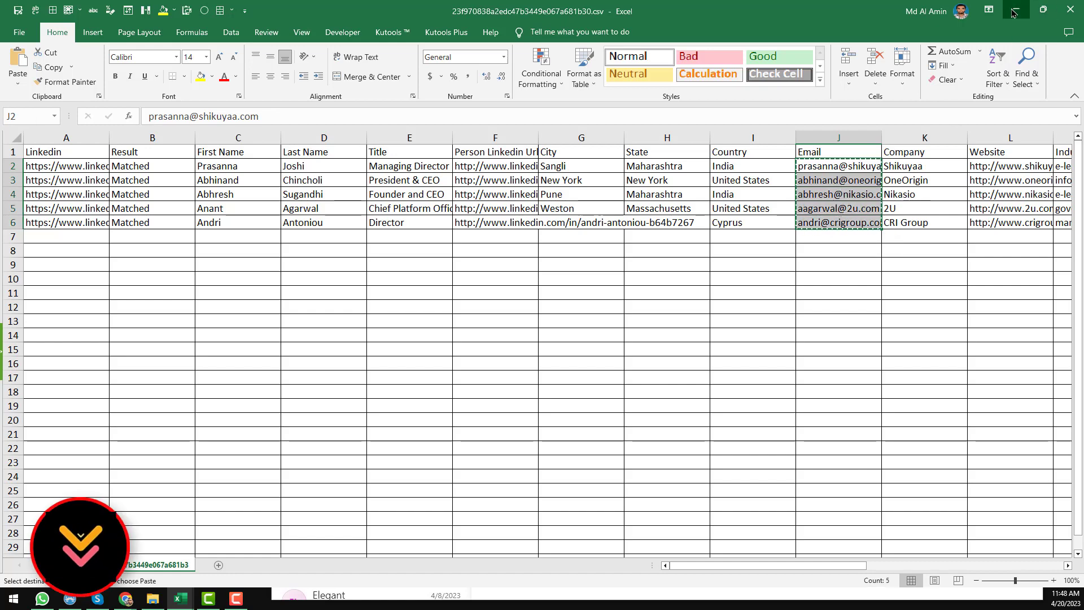
pyautogui.click(1015, 11)
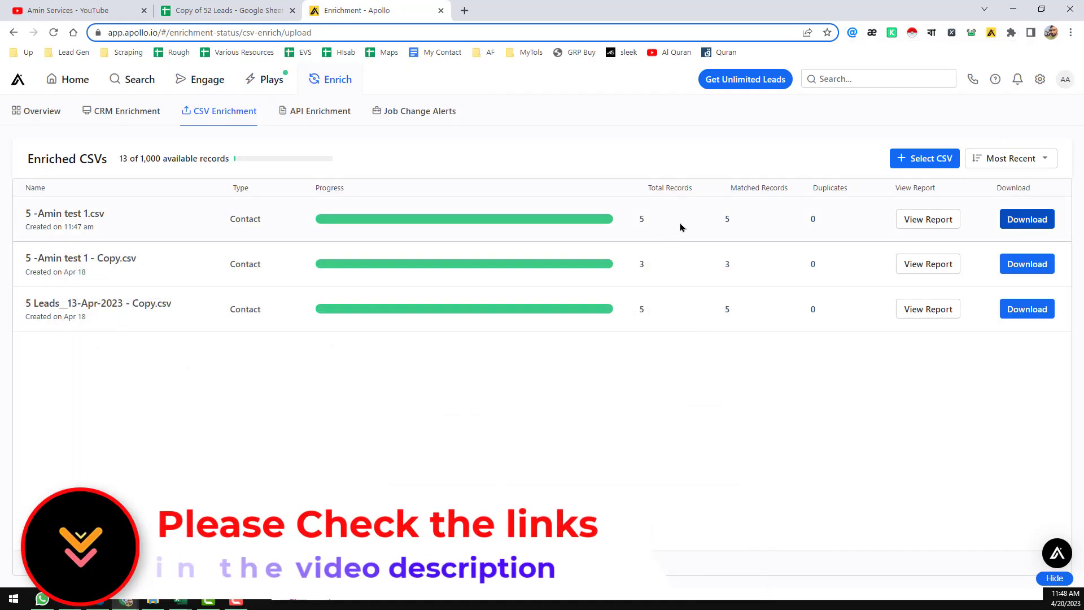
# Dock the MillionVerifier Email Verification page into the main Chrome window, then return to the Copy of 52 Leads sheet.
pyautogui.hotkey('alt', 'Tab')
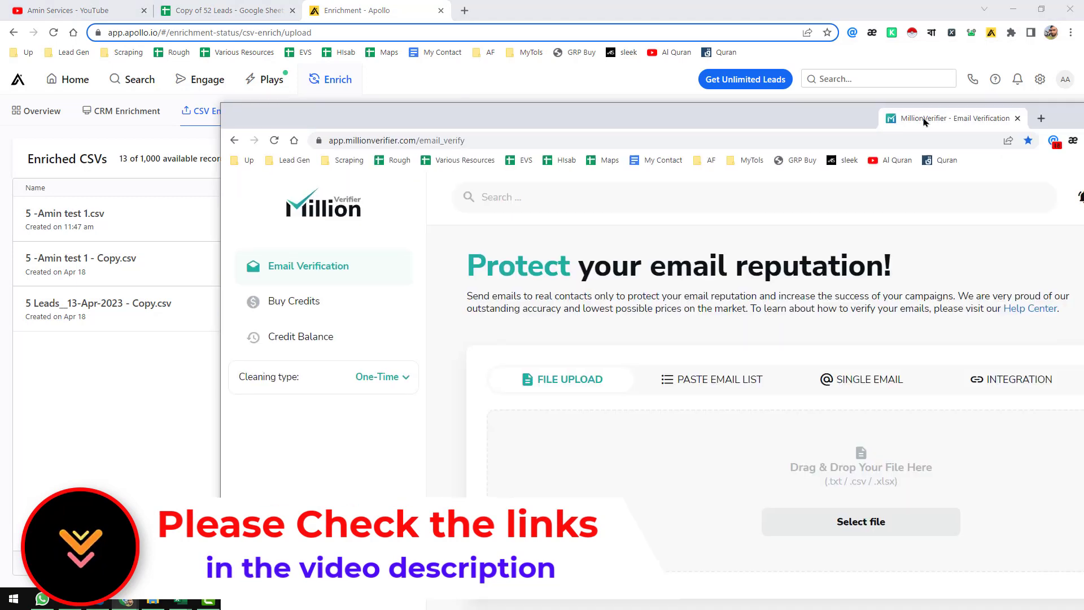
pyautogui.moveTo(925, 122); pyautogui.dragTo(633, 10)
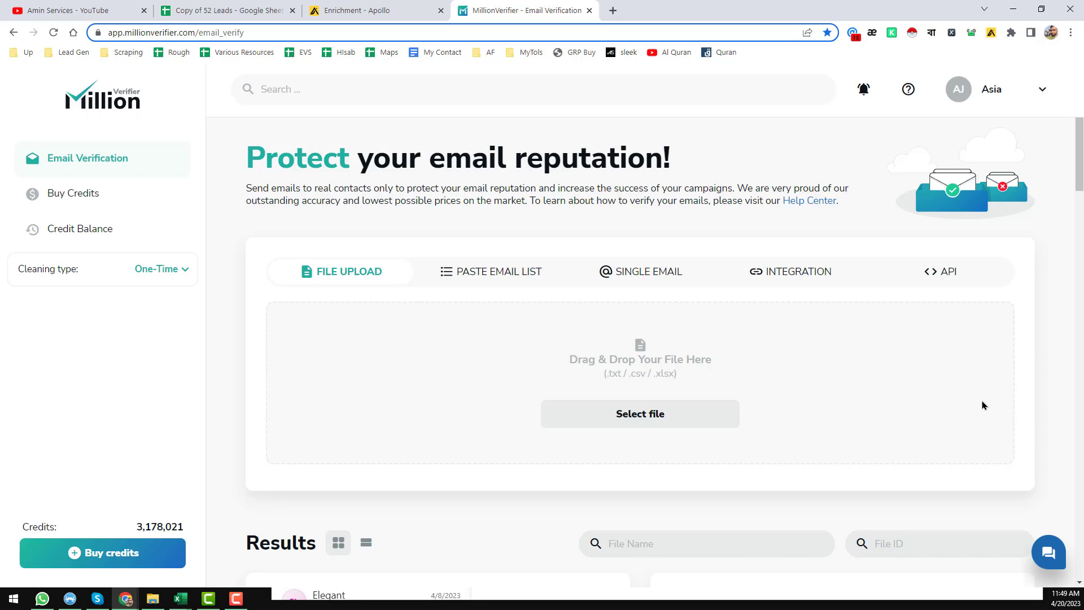
pyautogui.scroll(-2, 698, 332)
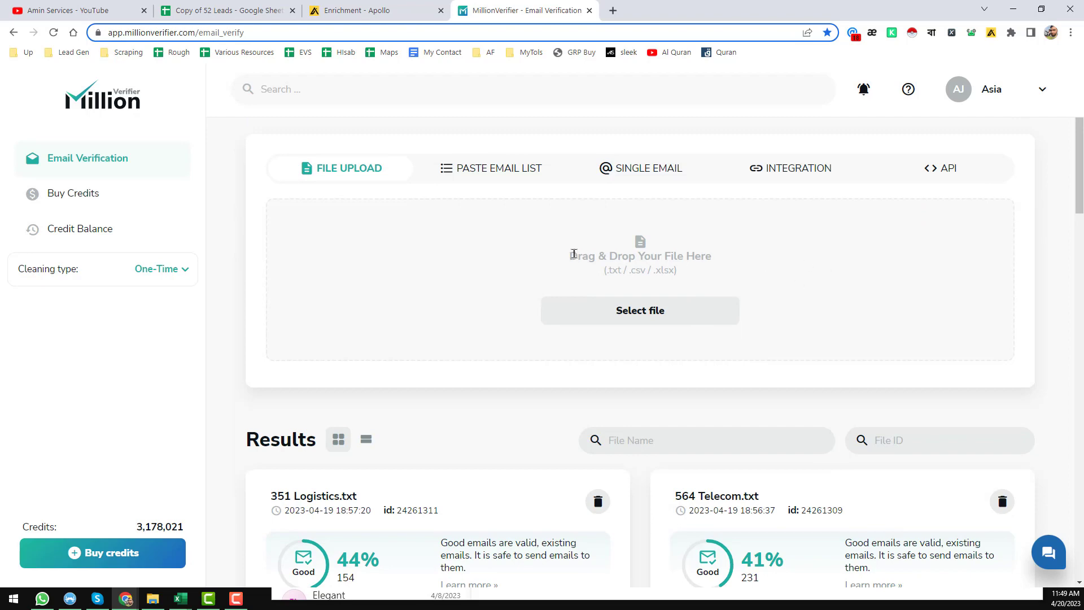
pyautogui.scroll(2, 573, 254)
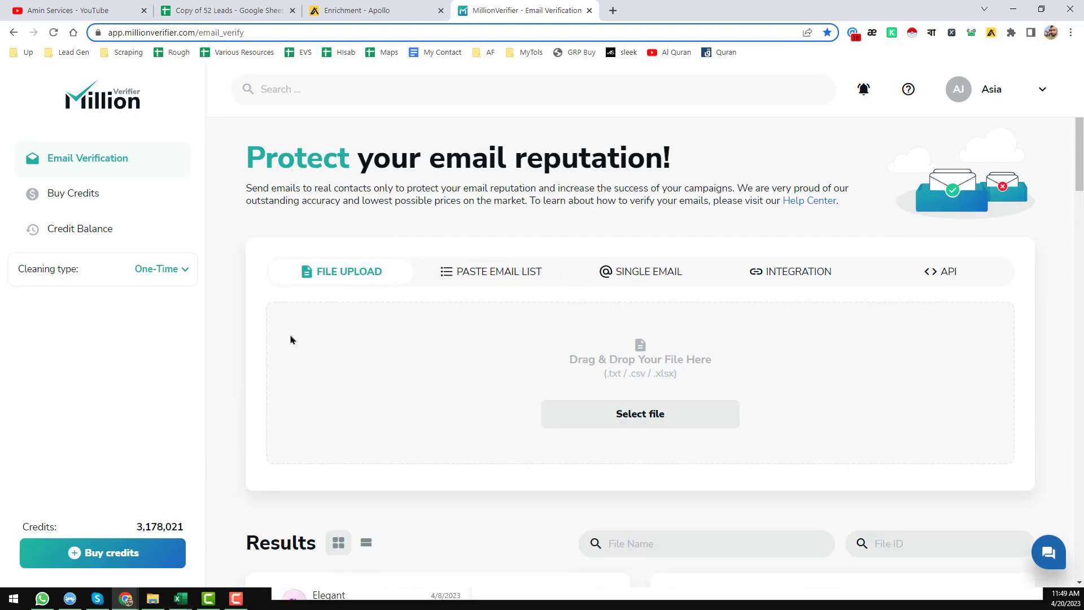
pyautogui.click(242, 6)
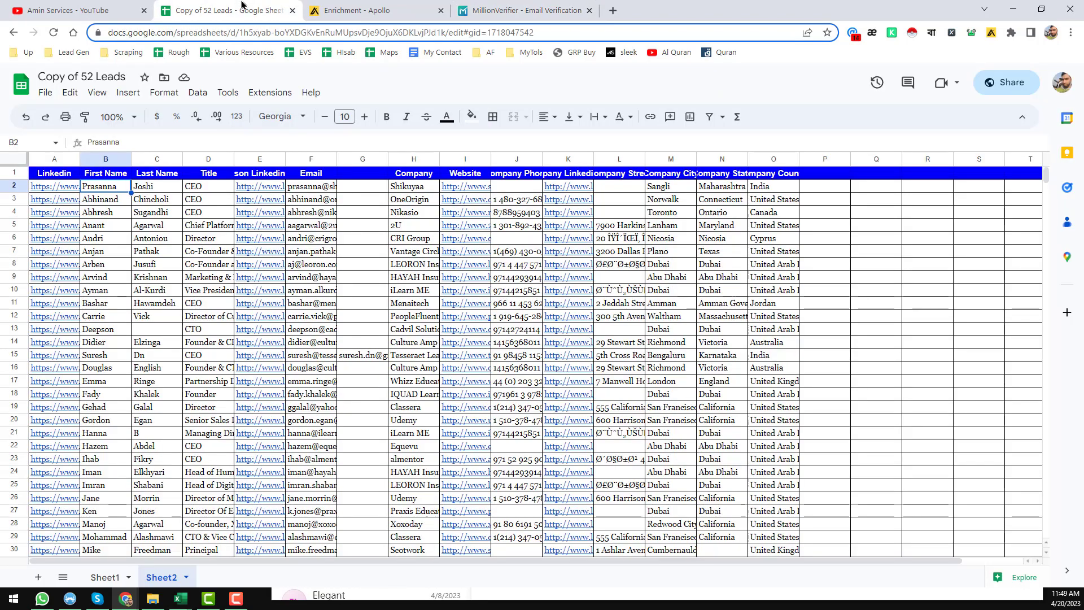
# Select empty cell P6 in Copy of 52 Leads, then switch to the YouTube channel's videos page.
pyautogui.click(359, 217)
pyautogui.click(827, 242)
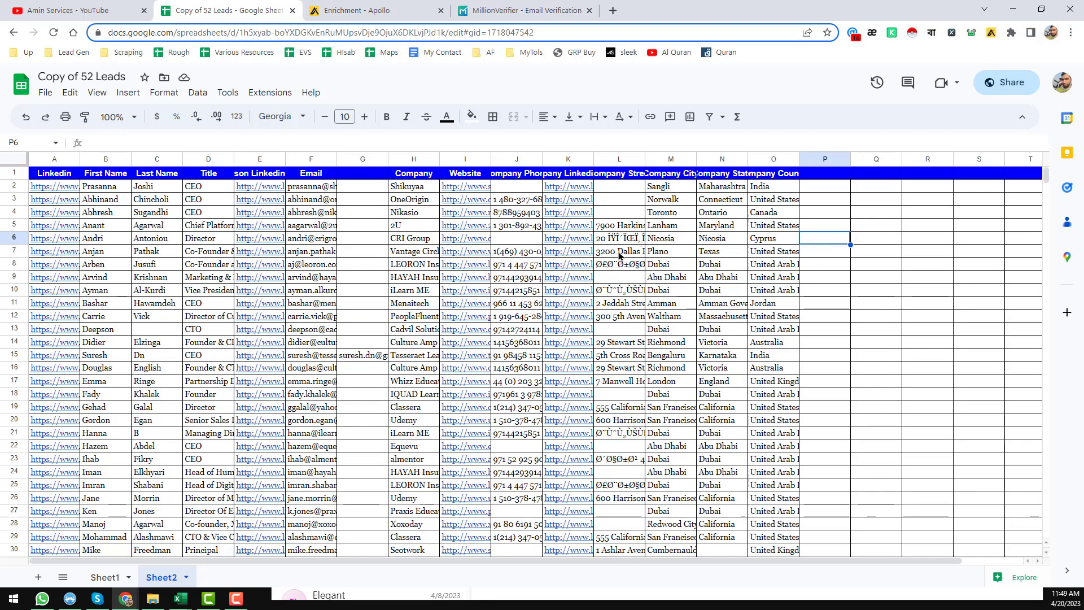
pyautogui.click(117, 16)
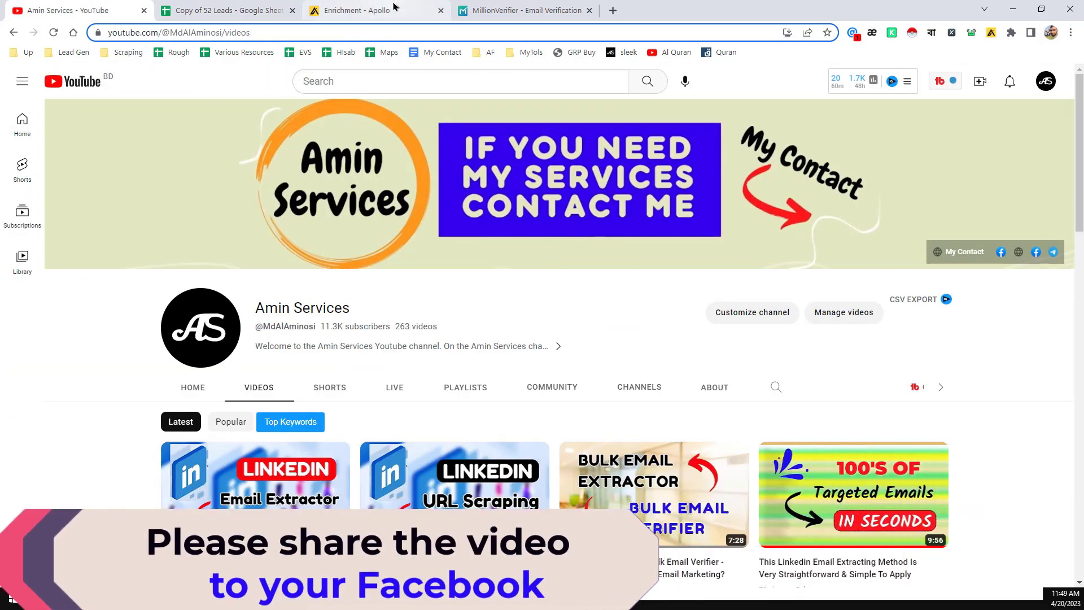
pyautogui.click(347, 11)
pyautogui.click(129, 11)
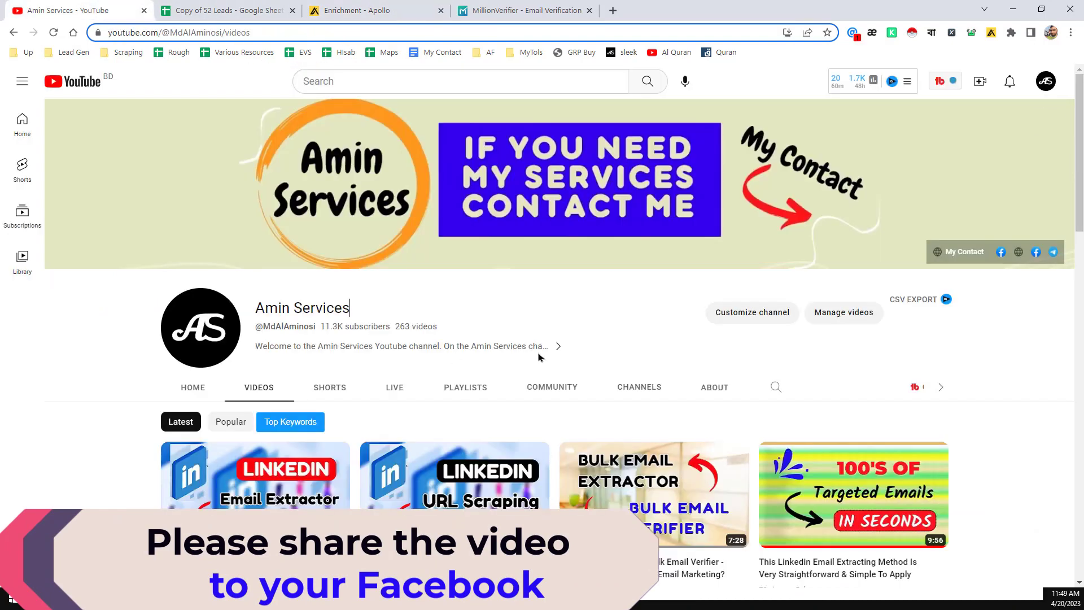